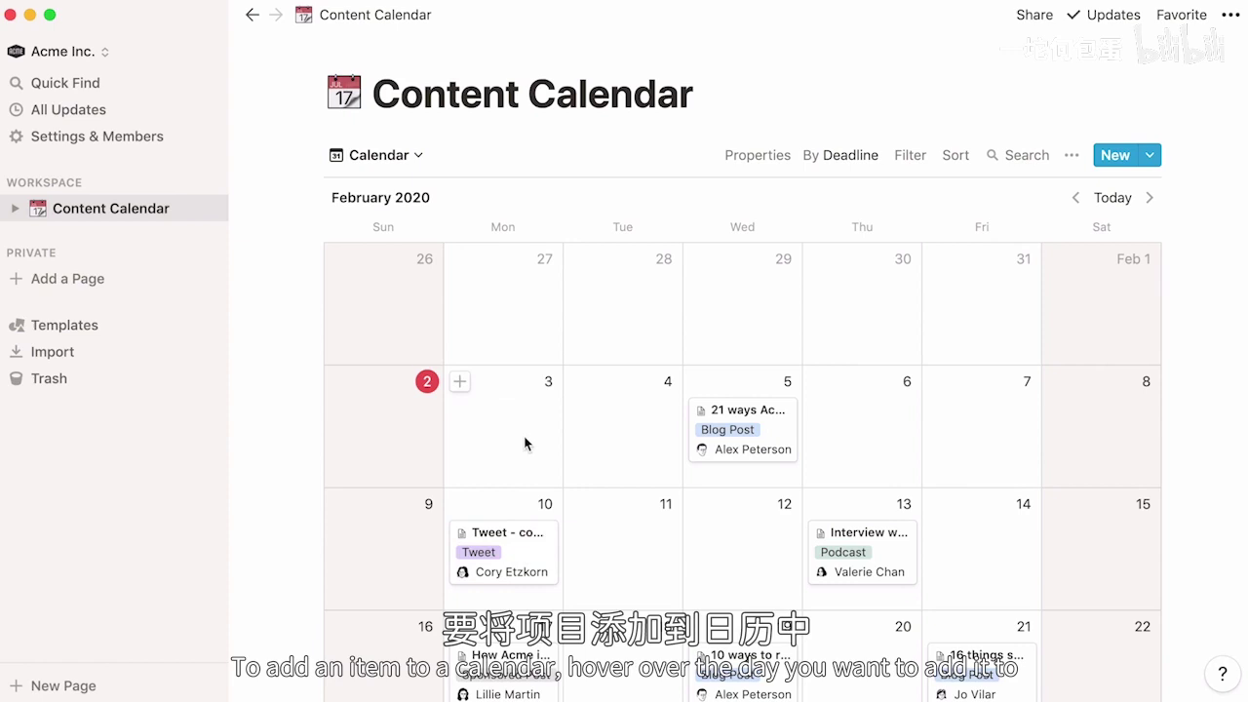
Step: Add an untitled entry on February 3 and extend the "21 ways Acme uses Acme" entry from February 5 through February 7
left_click(464, 386)
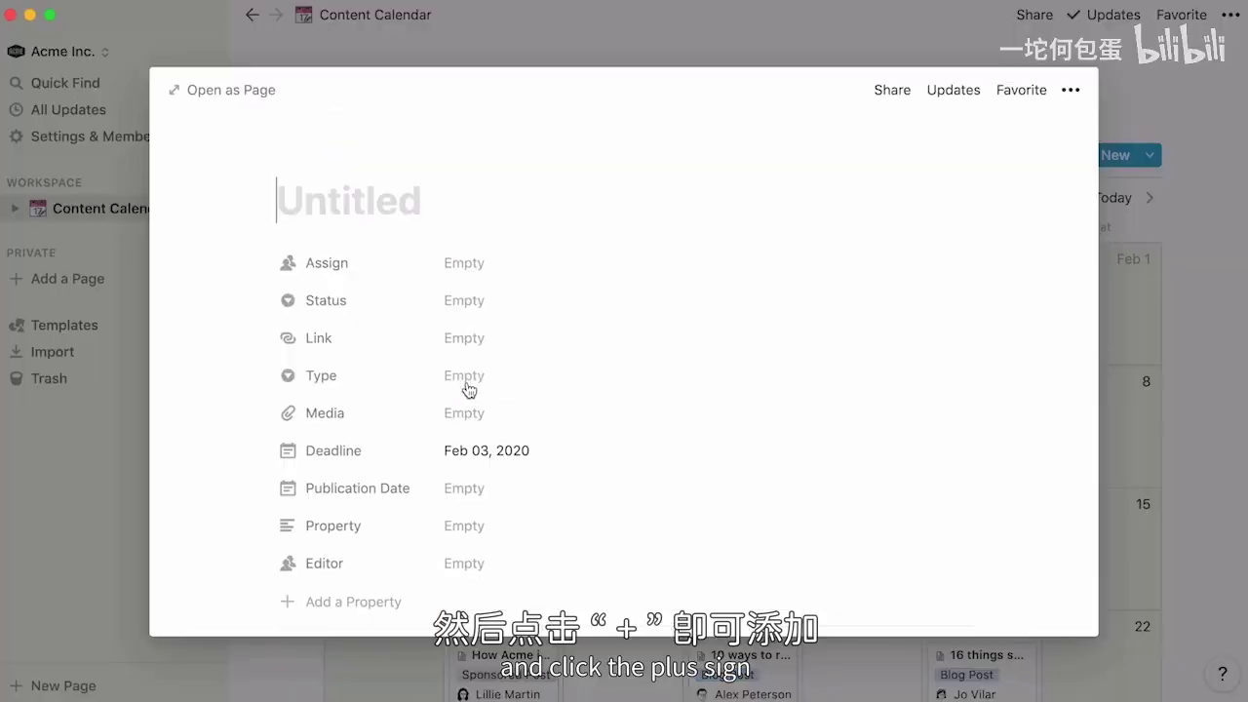
key("Escape")
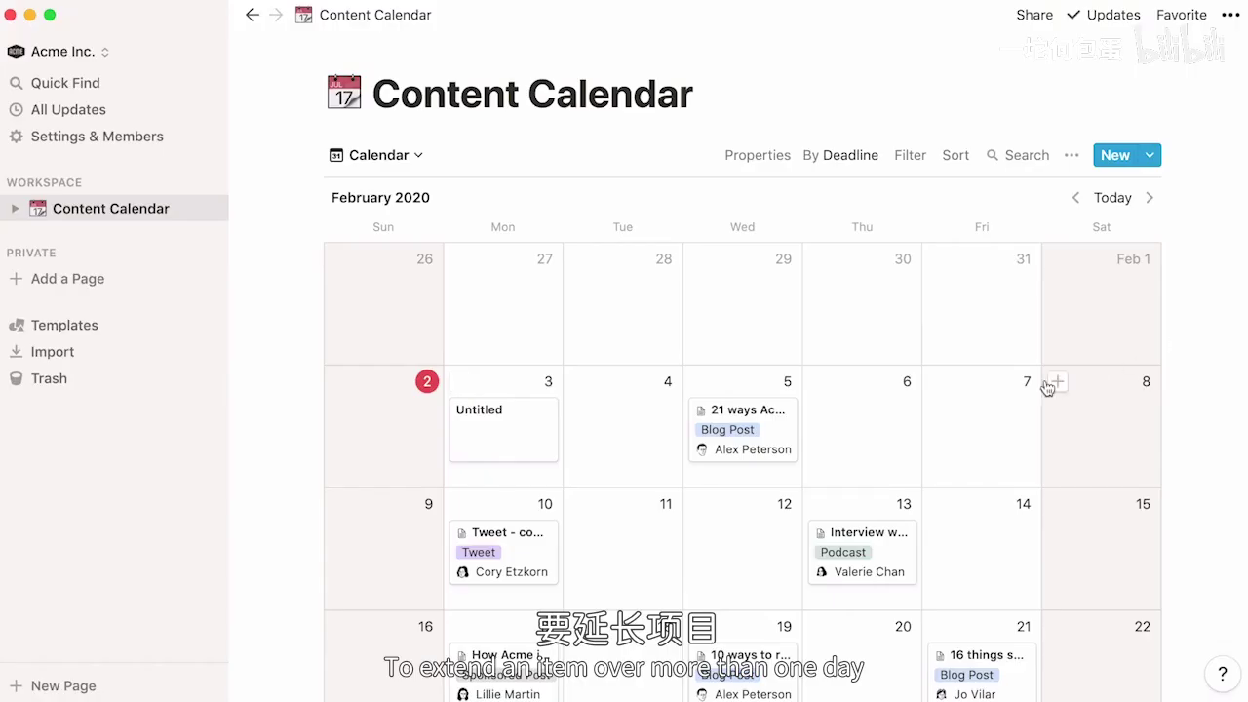
left_click_drag(796, 427, 944, 435)
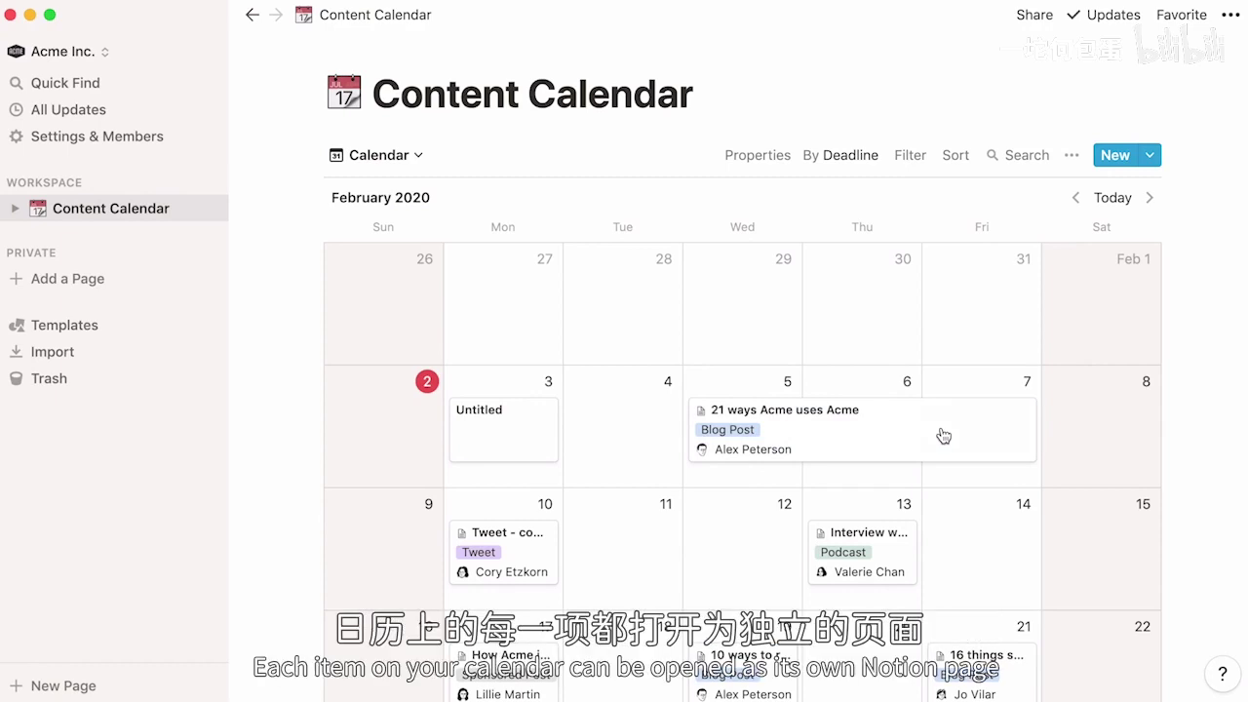
Step: Open the "21 ways Acme uses Acme" entry and examine its properties, Type options, research notes, interview recording and article versions
left_click(944, 435)
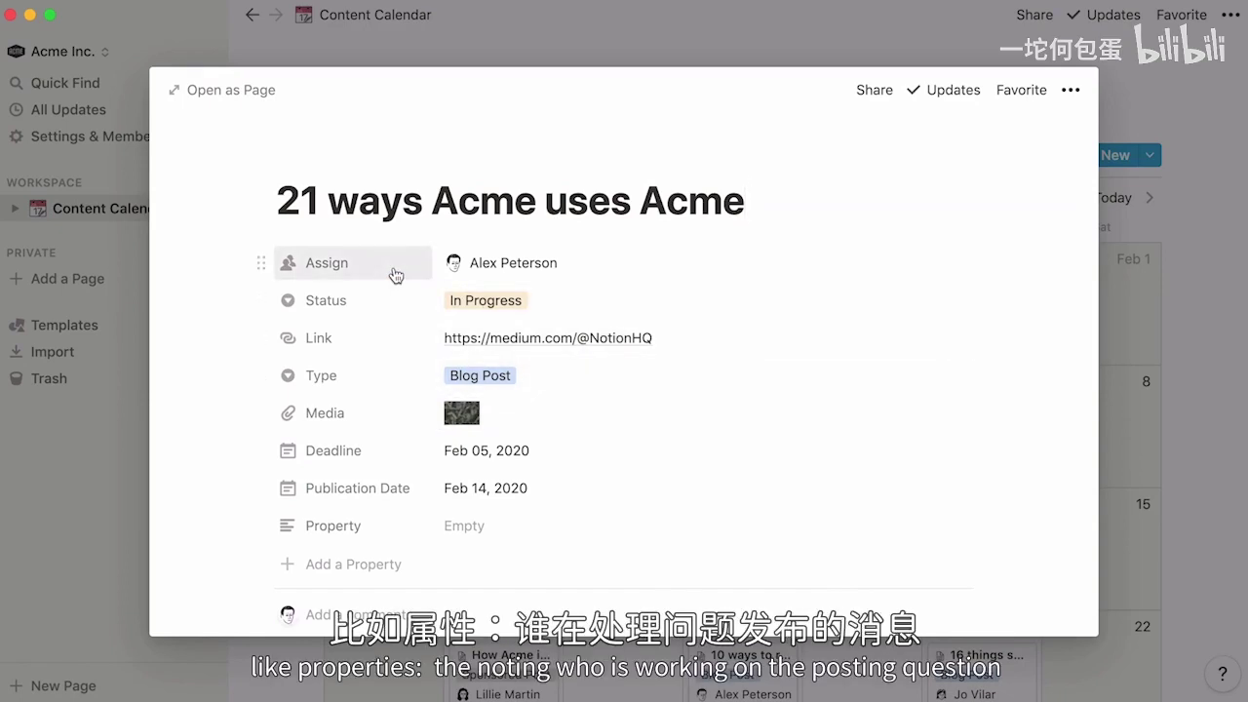
left_click(537, 379)
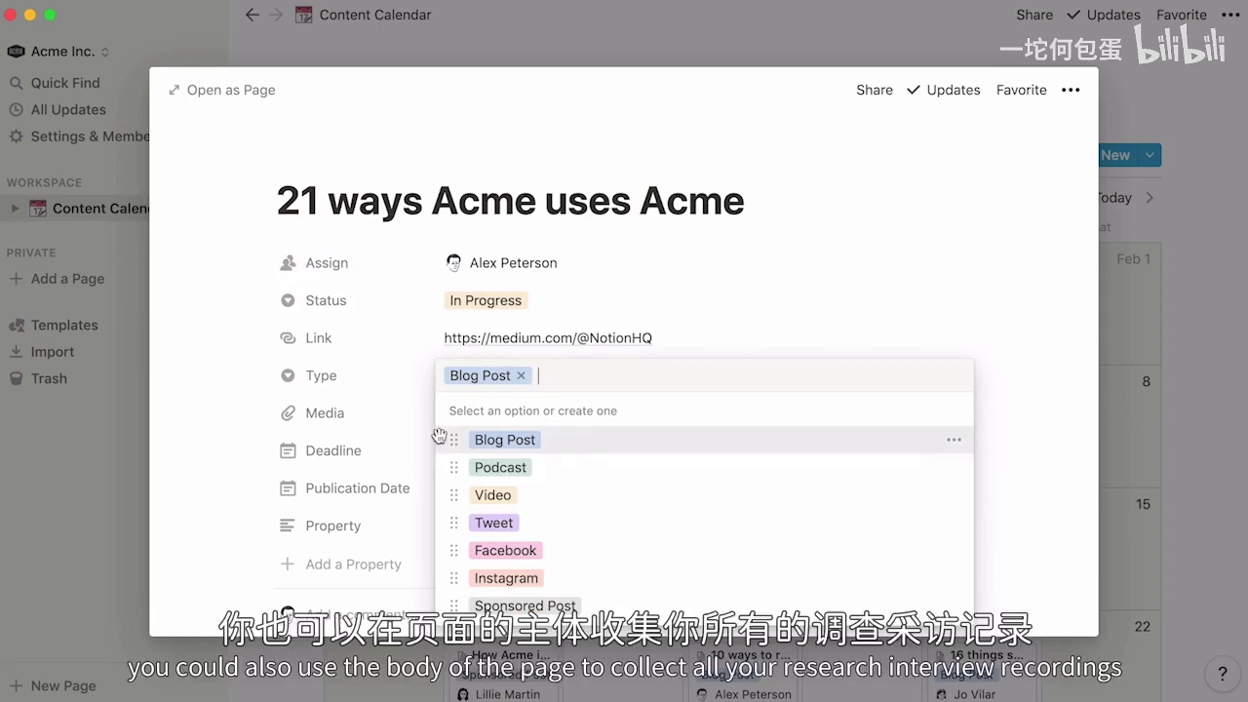
left_click(199, 454)
scroll(200, 455, "down", 1)
scroll(198, 454, "down", 5)
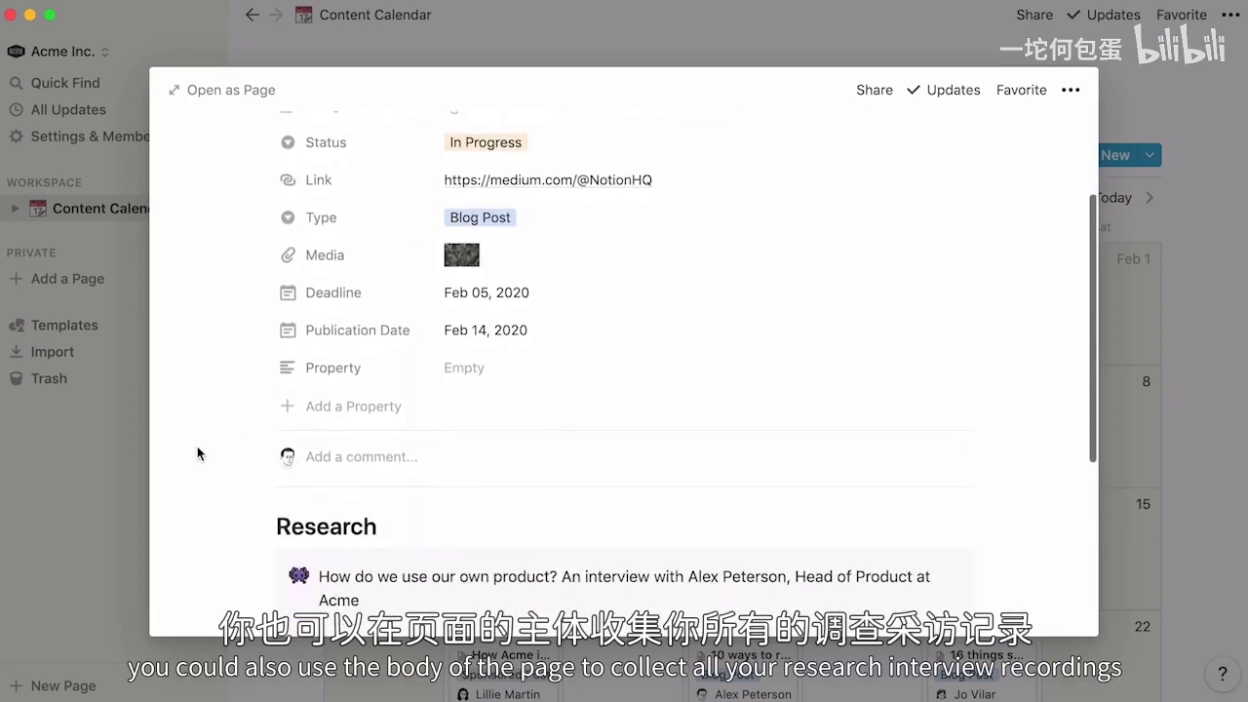
scroll(198, 454, "down", 5)
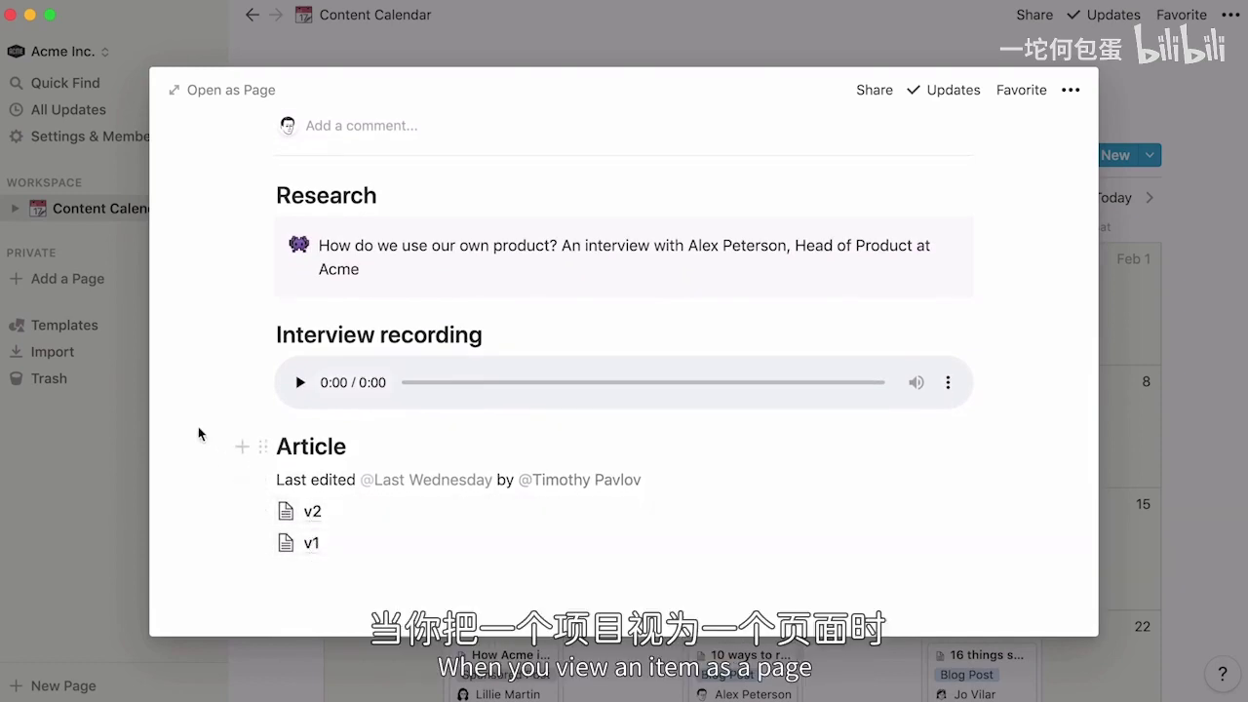
scroll(198, 434, "up", 3)
scroll(198, 427, "up", 6)
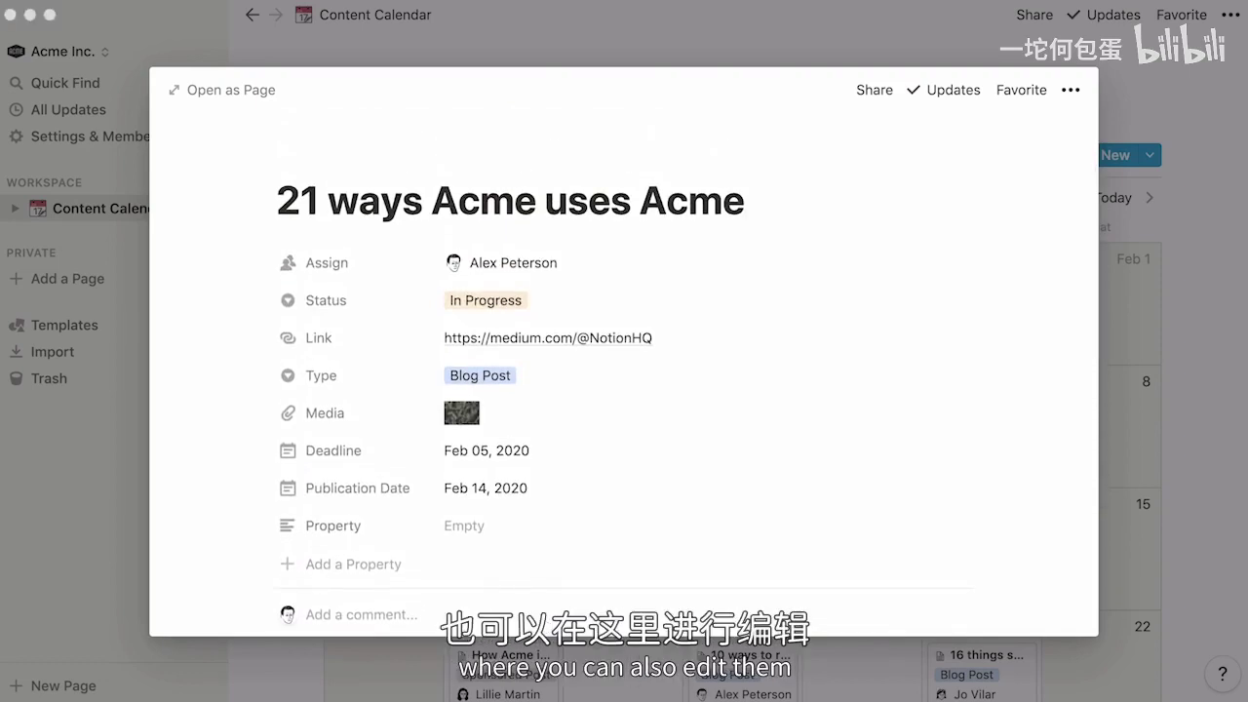
Step: Examine the property types available for the entry's field named "Property", and return to the calendar
left_click(375, 525)
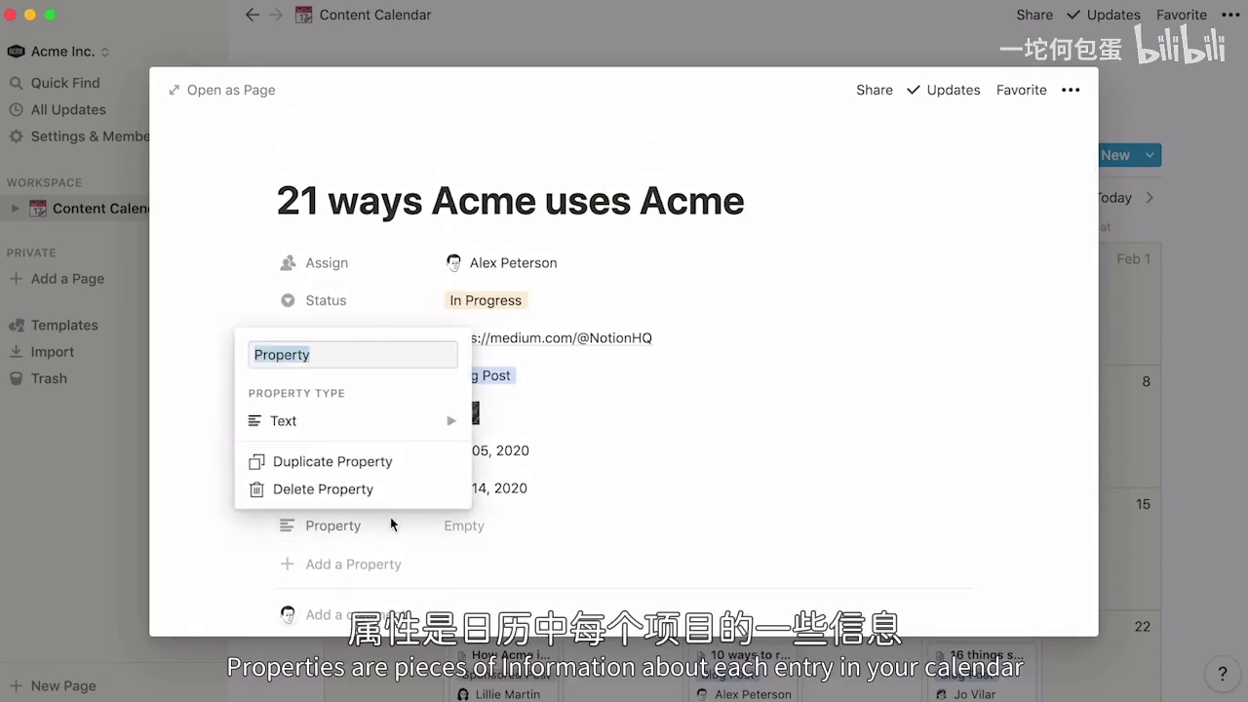
mouse_move(442, 434)
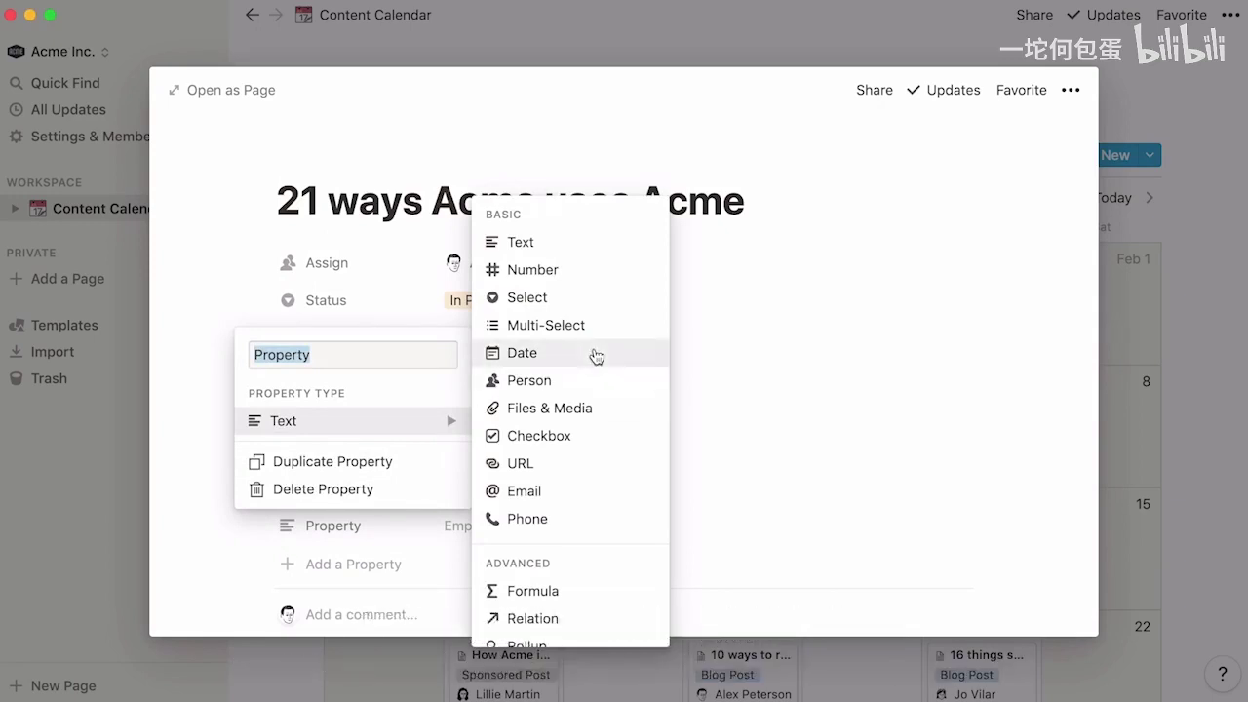
mouse_move(596, 382)
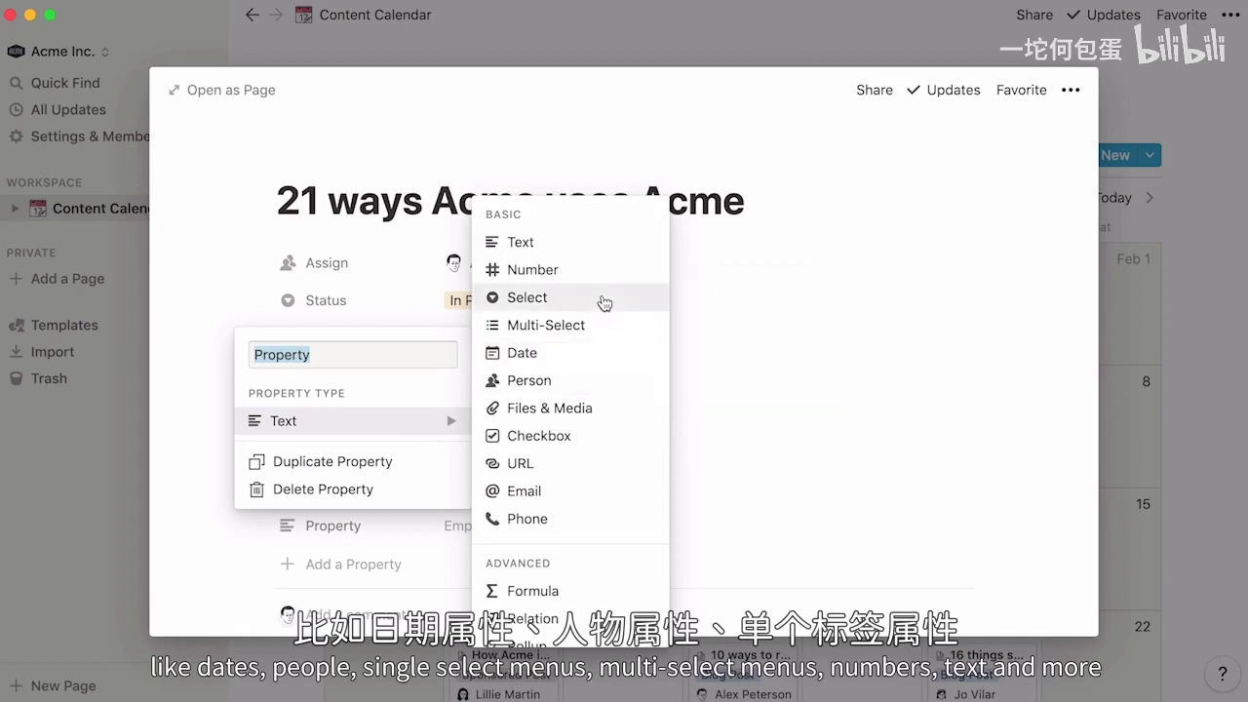
mouse_move(612, 334)
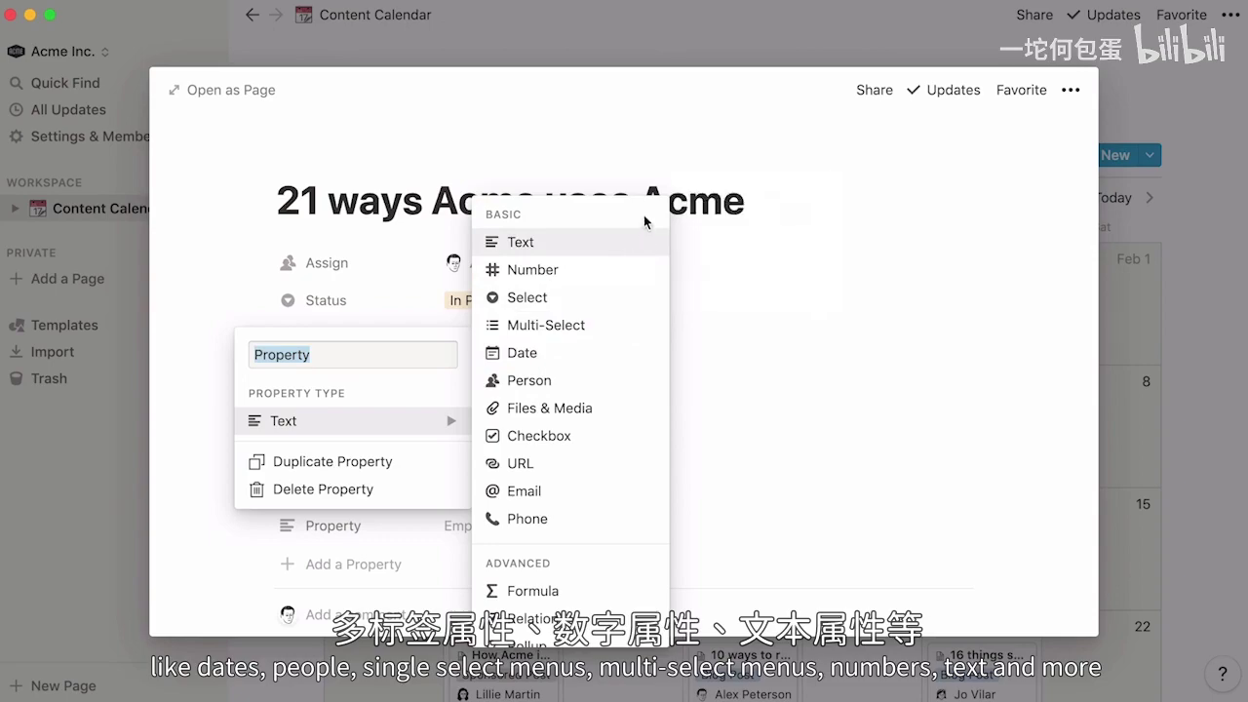
left_click(813, 56)
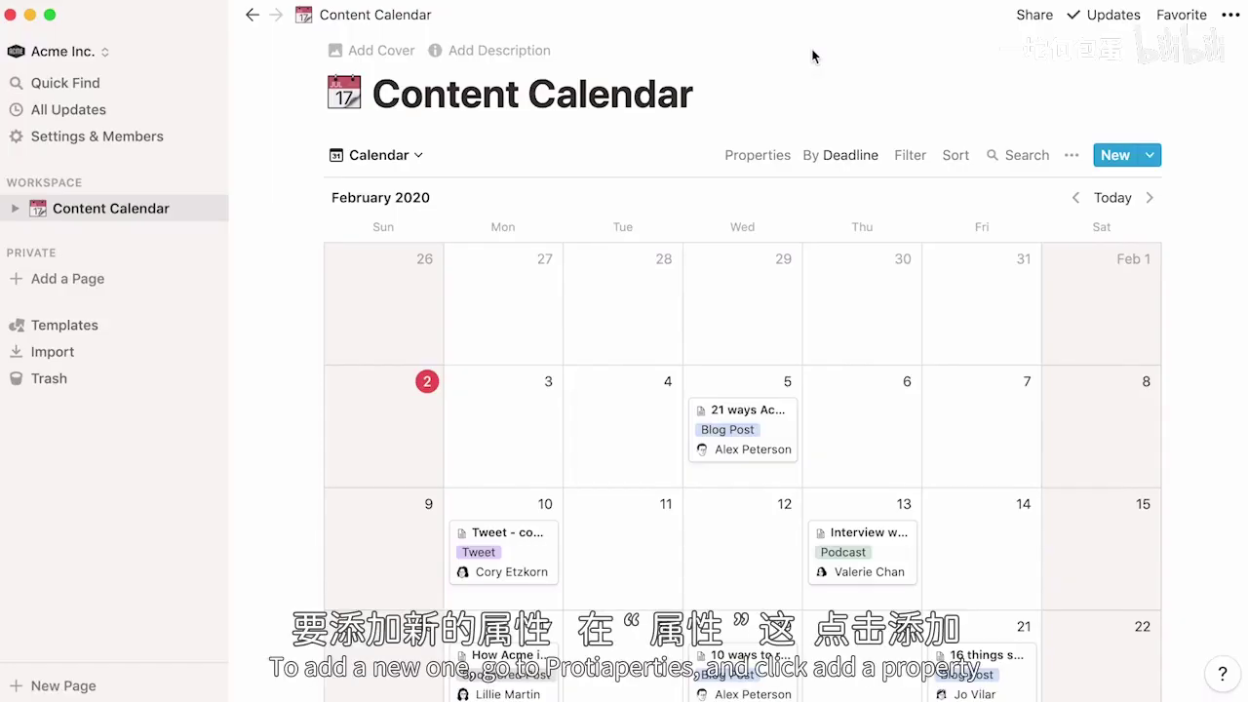
Step: Add a new property named "Editor" to the calendar database and set its type to Person
left_click(778, 156)
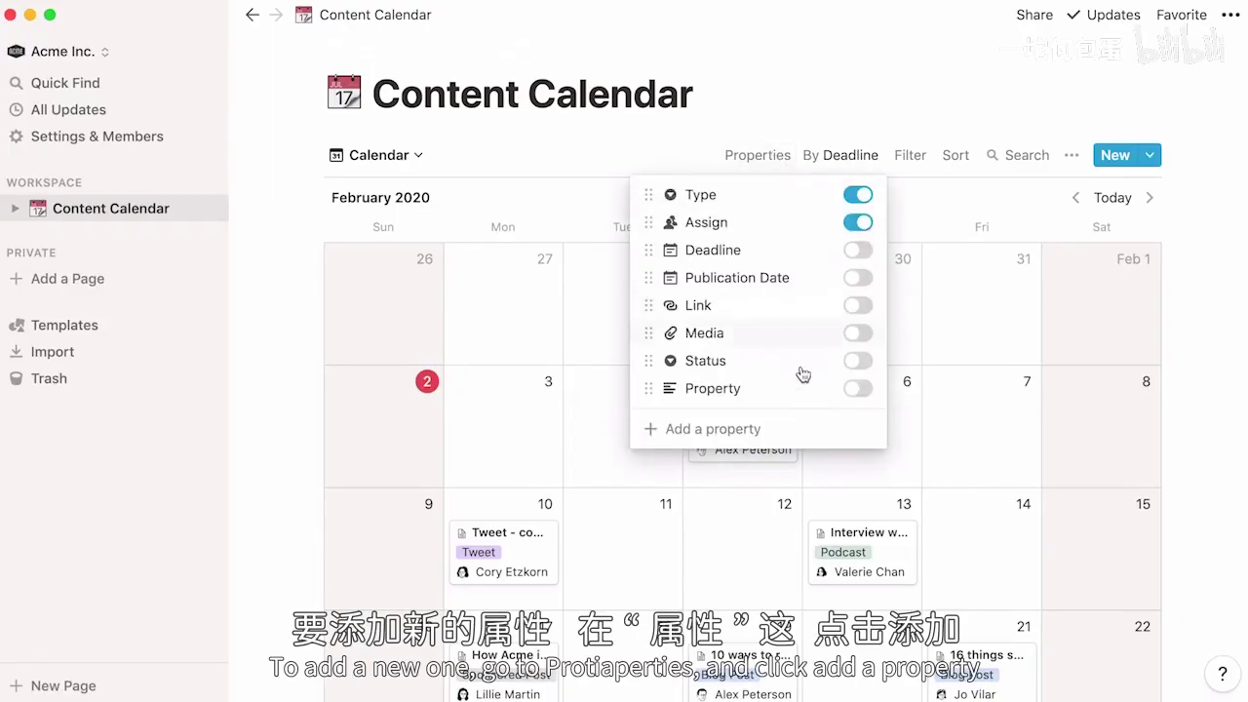
left_click(810, 430)
type("Editor")
left_click(827, 522)
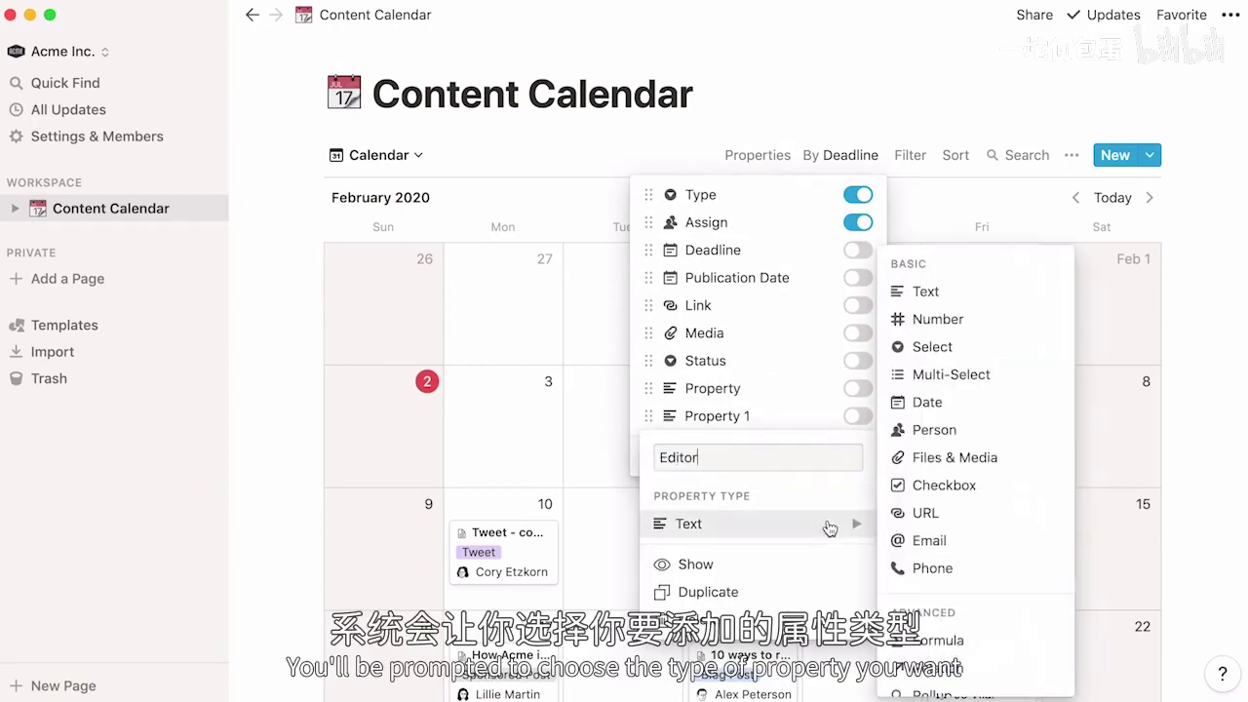
left_click(979, 426)
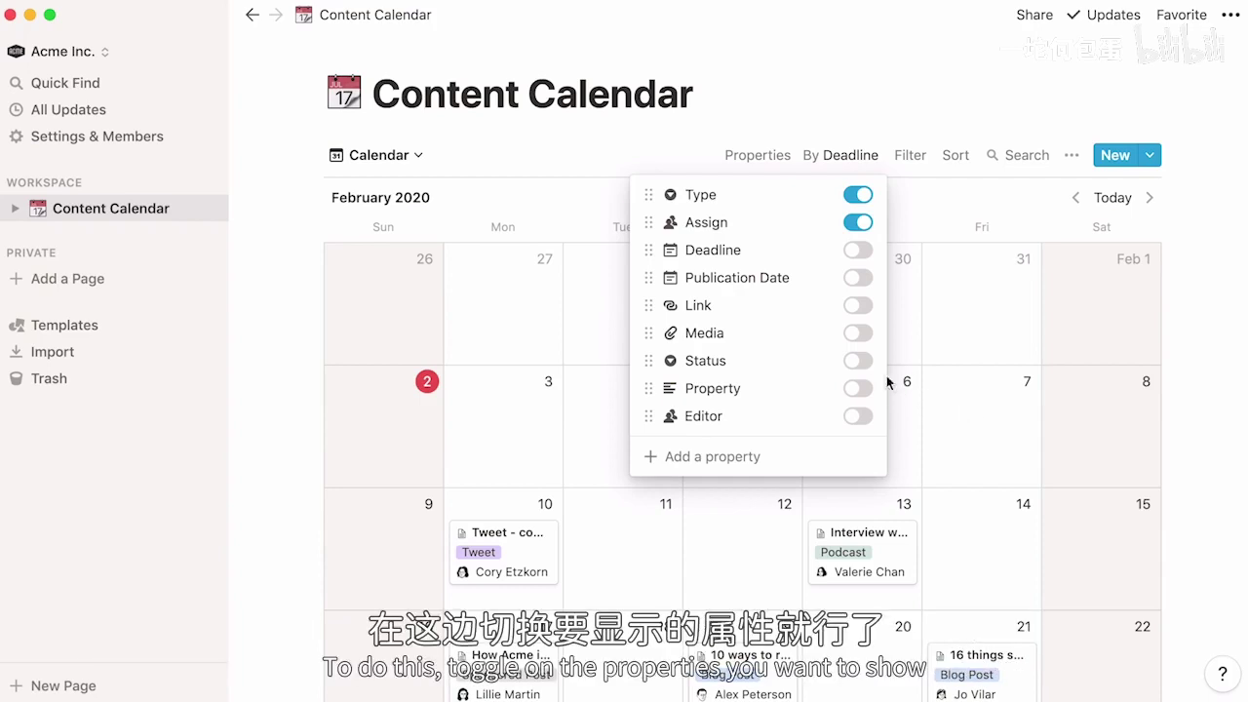
Step: Configure the calendar cards to display the Type and Status properties and hide Assign
left_click(858, 360)
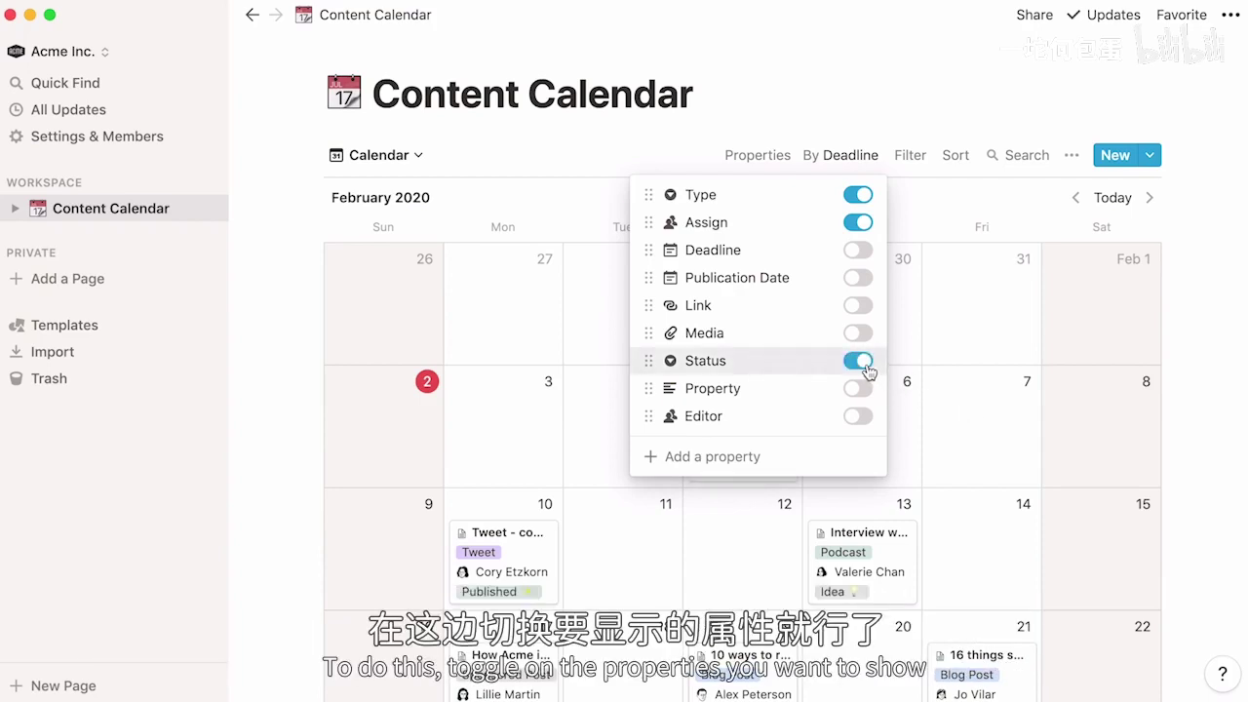
left_click(864, 197)
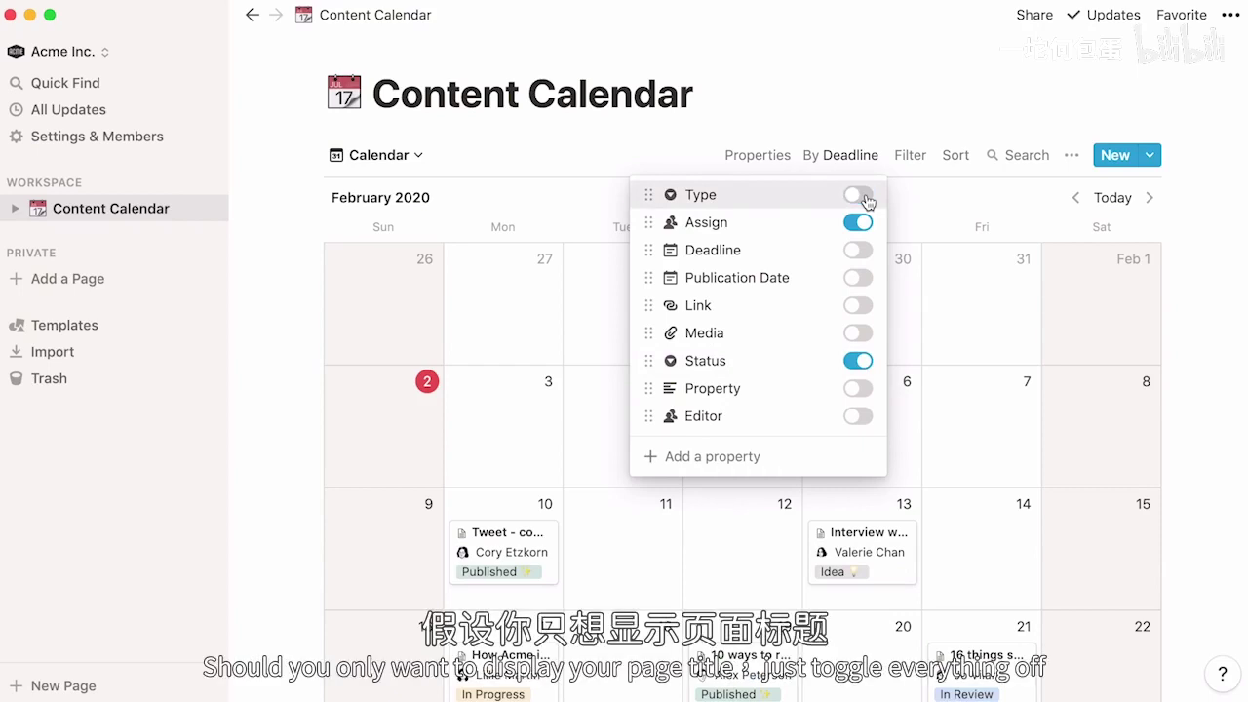
left_click(860, 223)
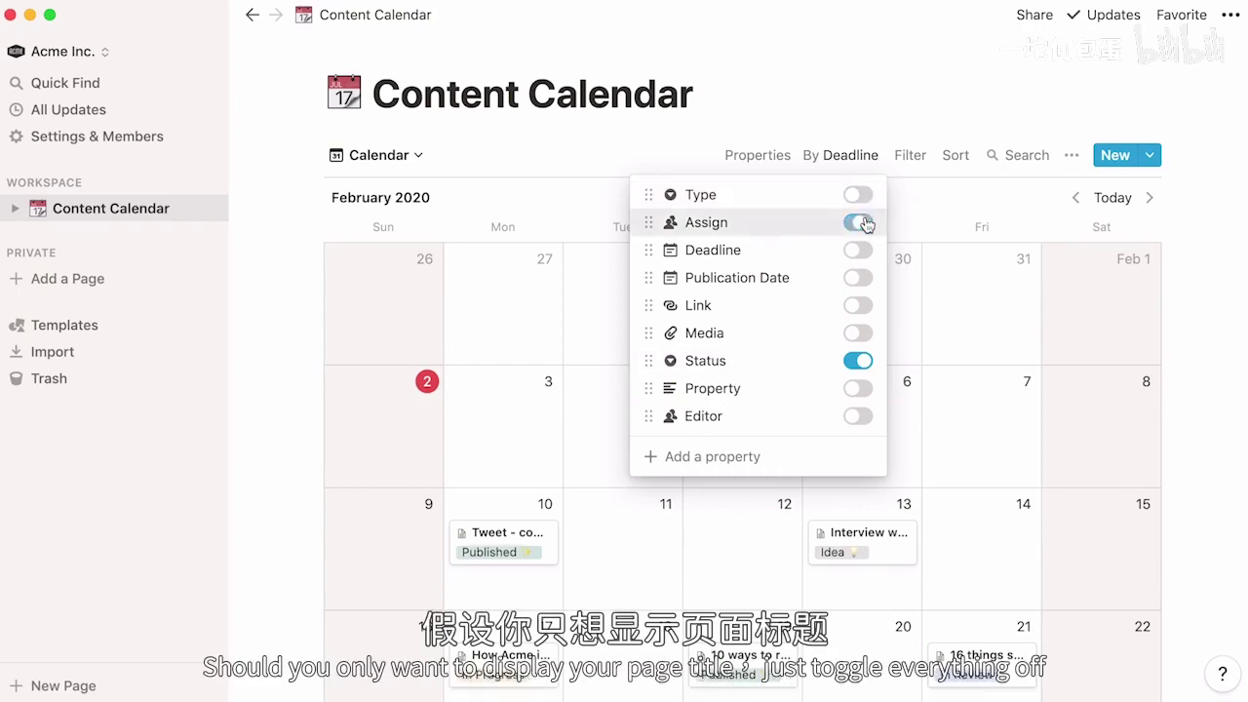
left_click(864, 362)
left_click(866, 363)
left_click(864, 196)
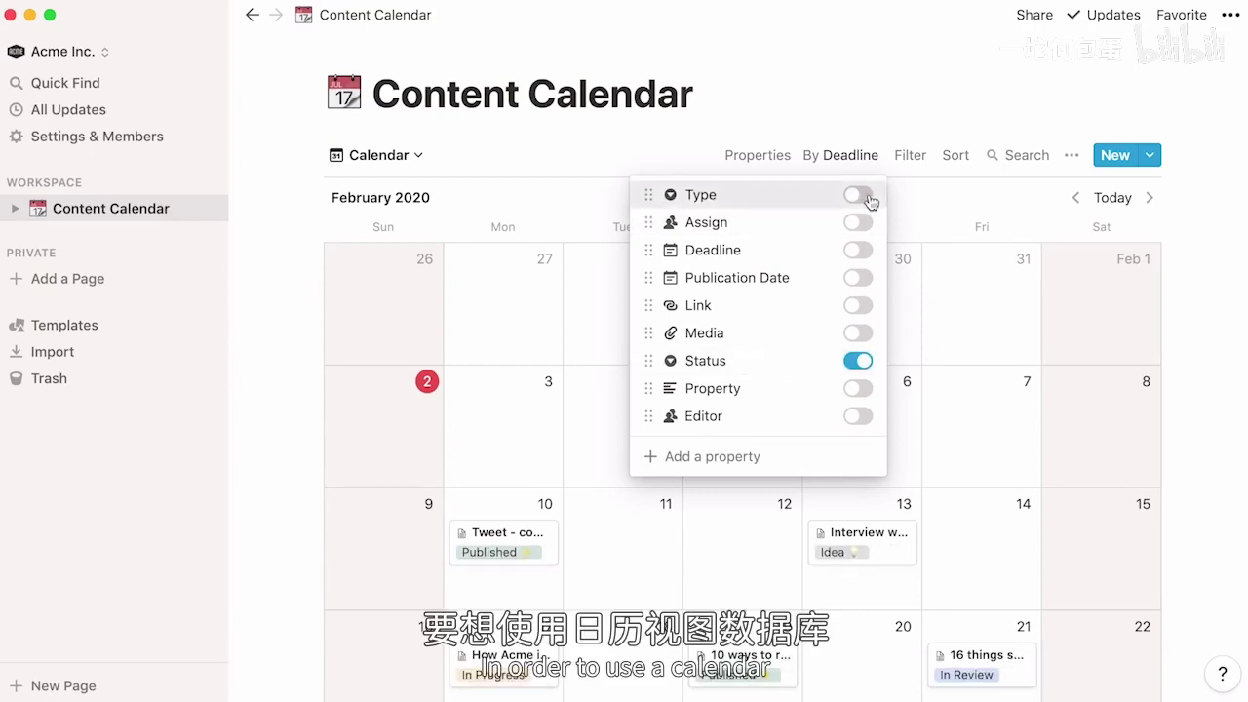
Step: Check the property type of the Deadline property
left_click(780, 248)
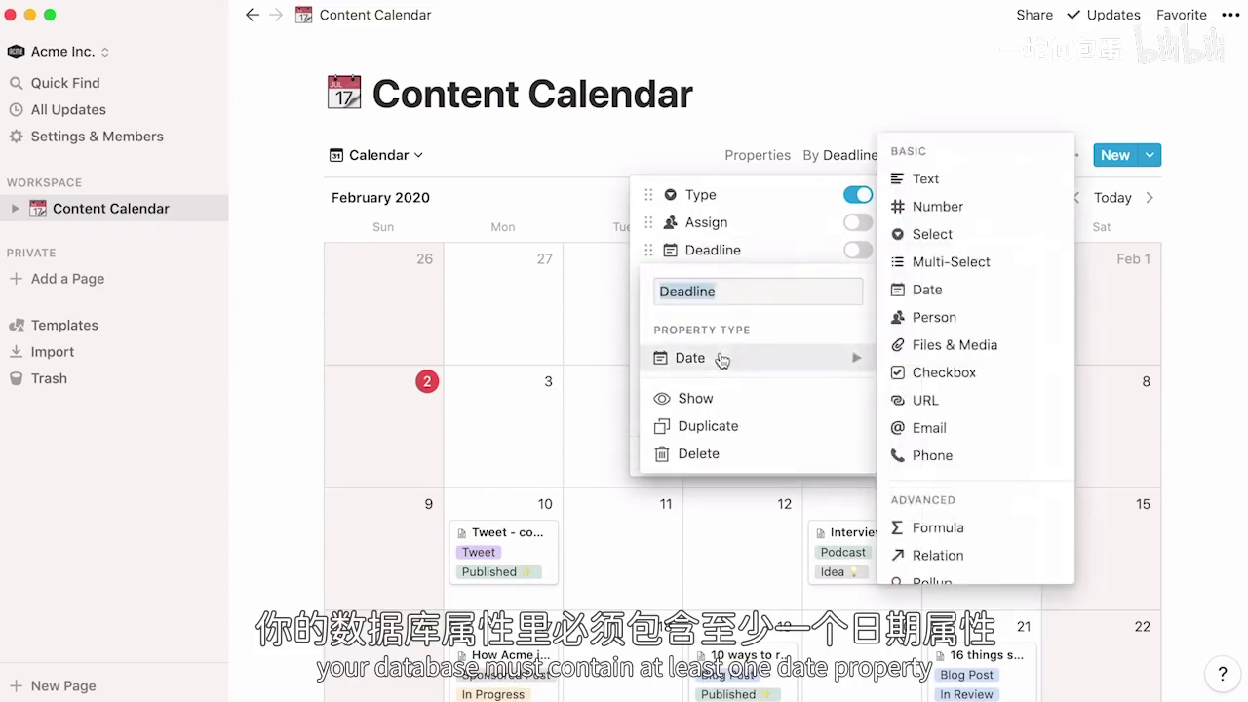
left_click(797, 256)
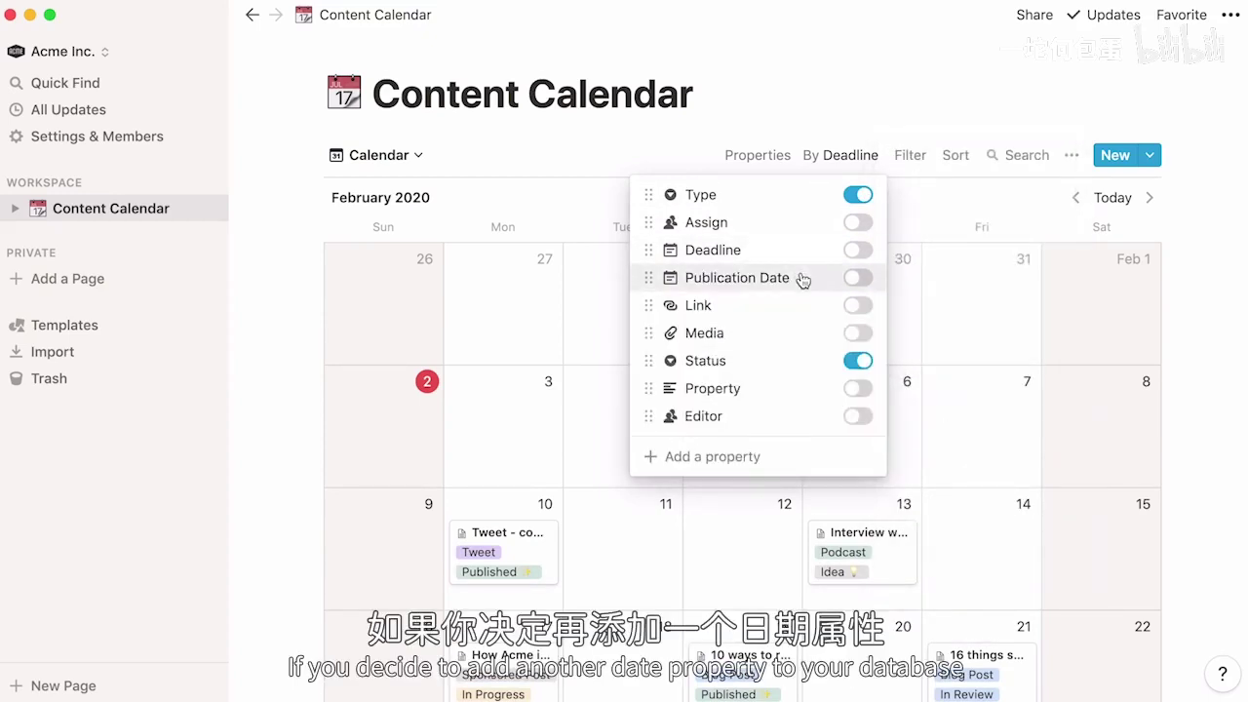
Step: Switch the calendar to show entries by Publication Date, look over the month, and switch it back to Deadline
left_click(878, 161)
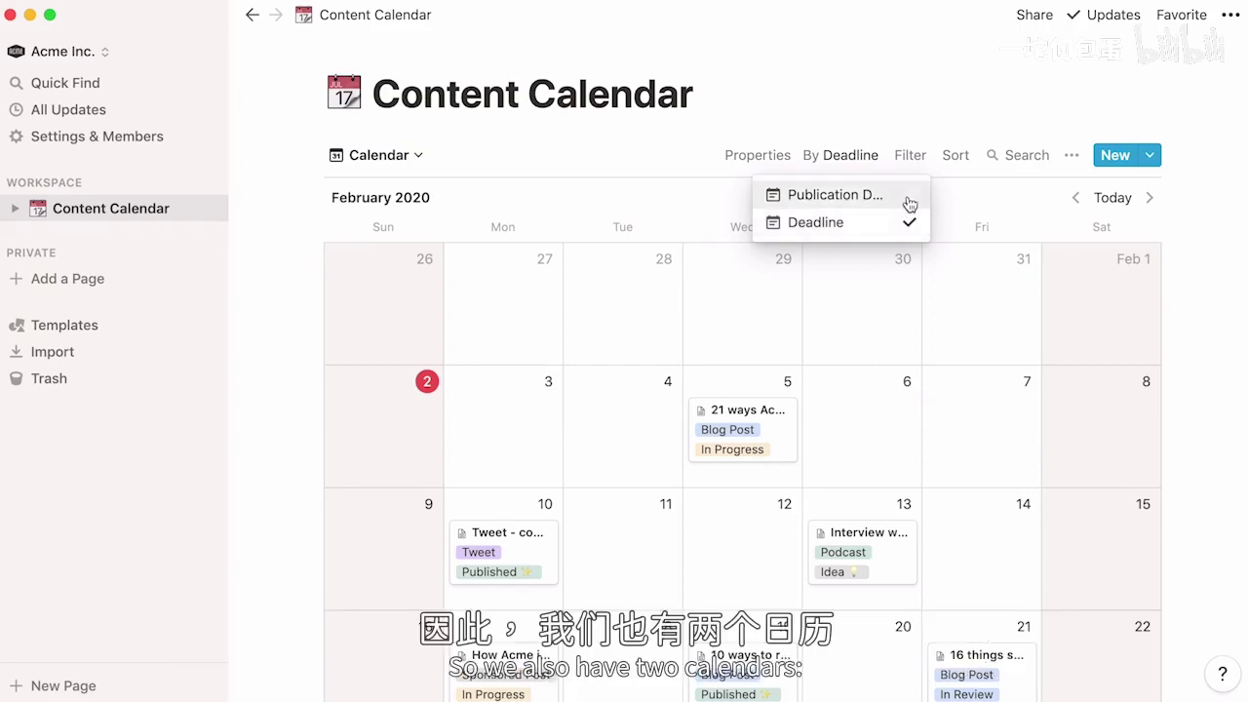
left_click(908, 196)
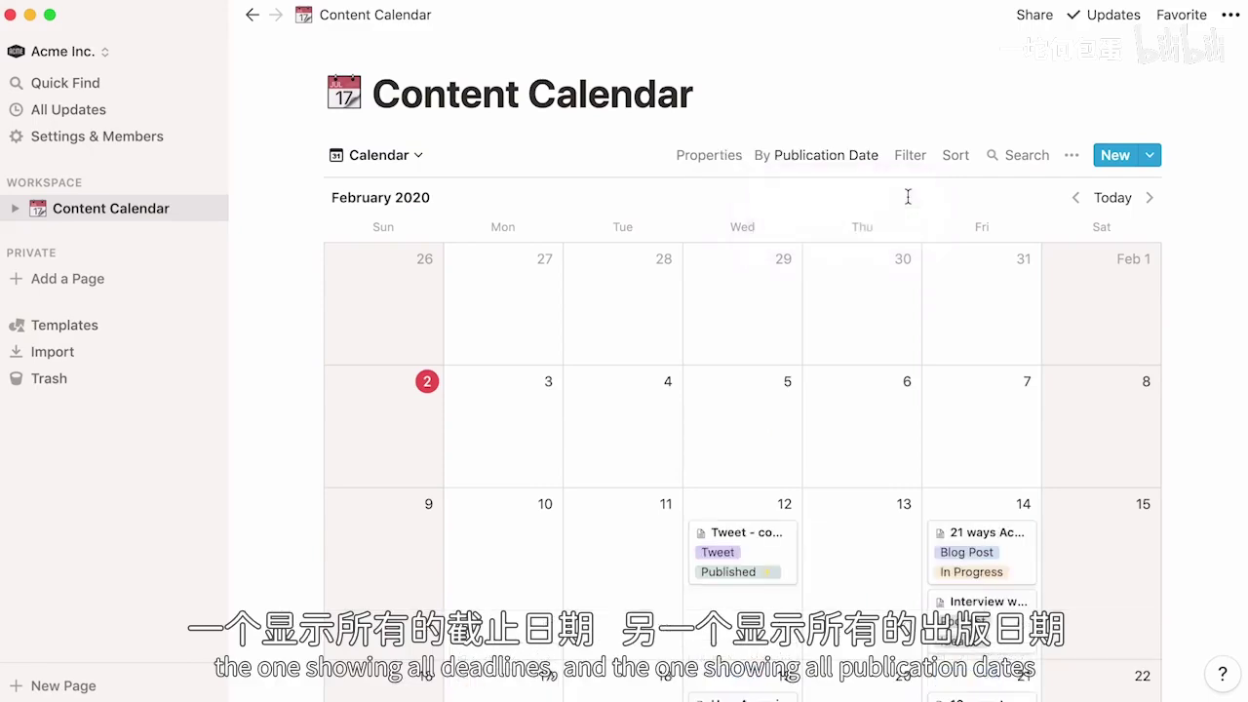
scroll(908, 200, "down", 3)
scroll(908, 199, "up", 5)
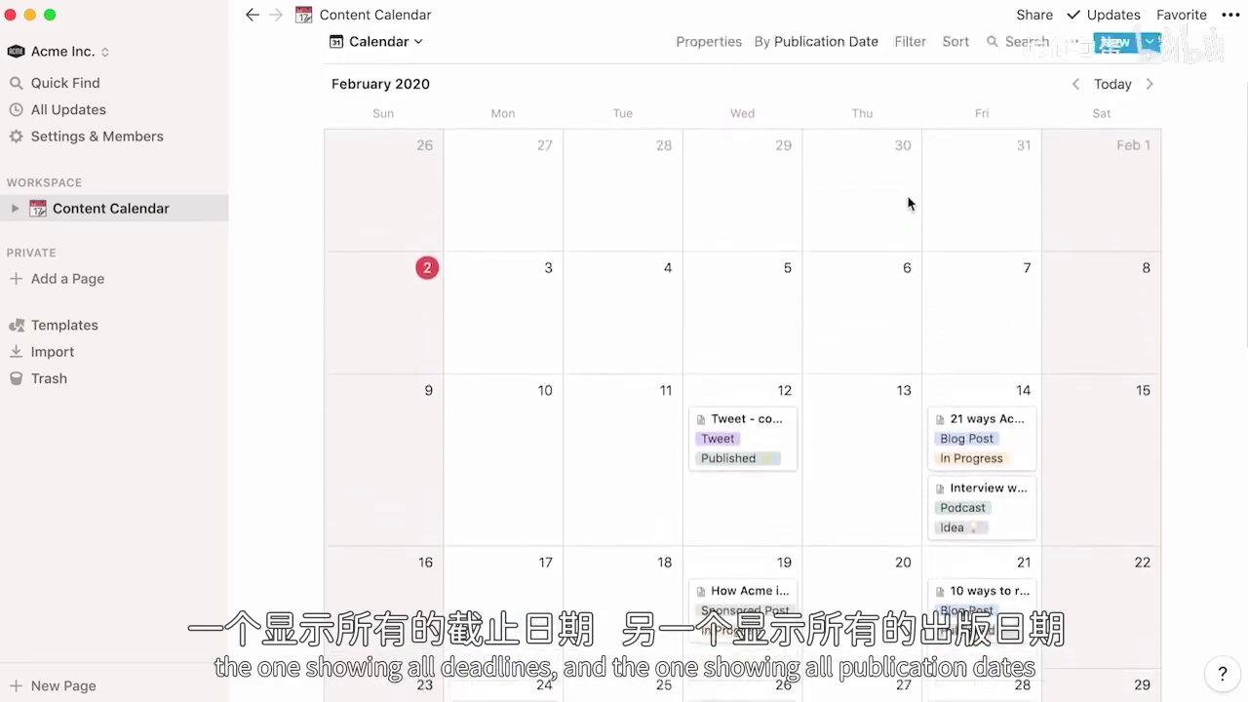
left_click(878, 169)
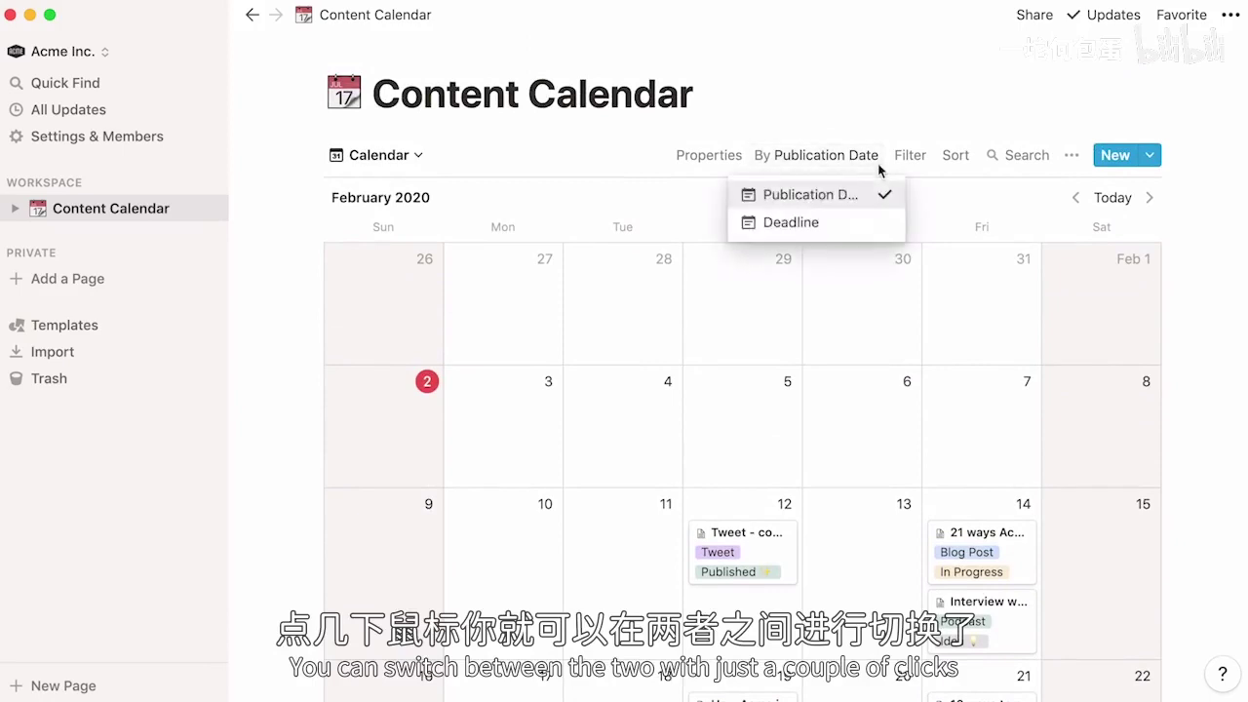
left_click(882, 222)
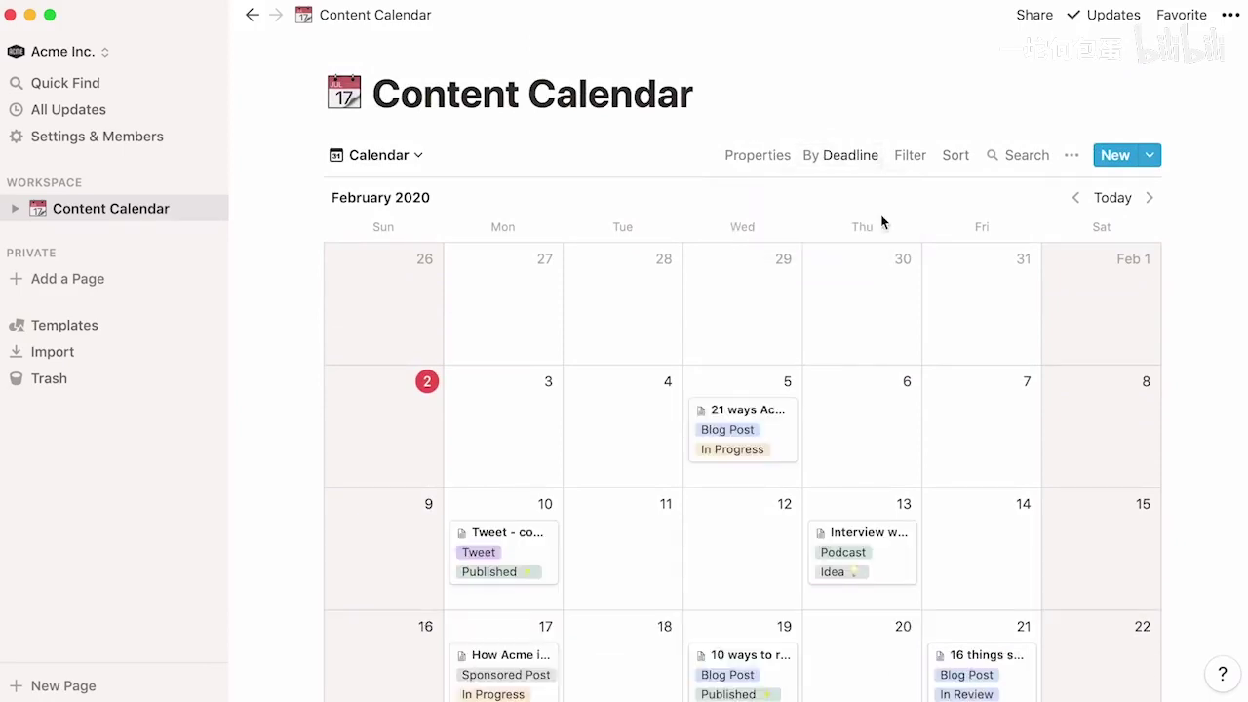
Step: Add a filter where Assign contains the person responsible for the "21 ways Acme uses Acme" entry, and review the filtered month
left_click(916, 168)
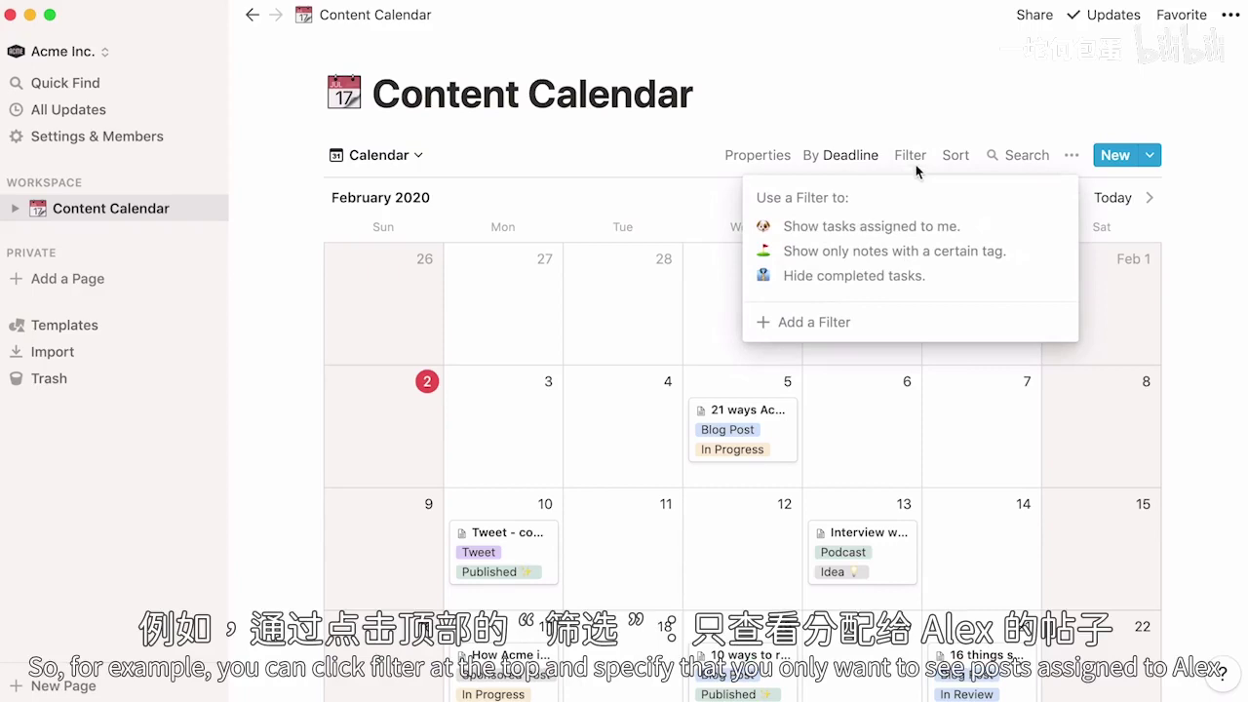
left_click(884, 322)
left_click(830, 203)
left_click(838, 310)
left_click(948, 200)
type("alex")
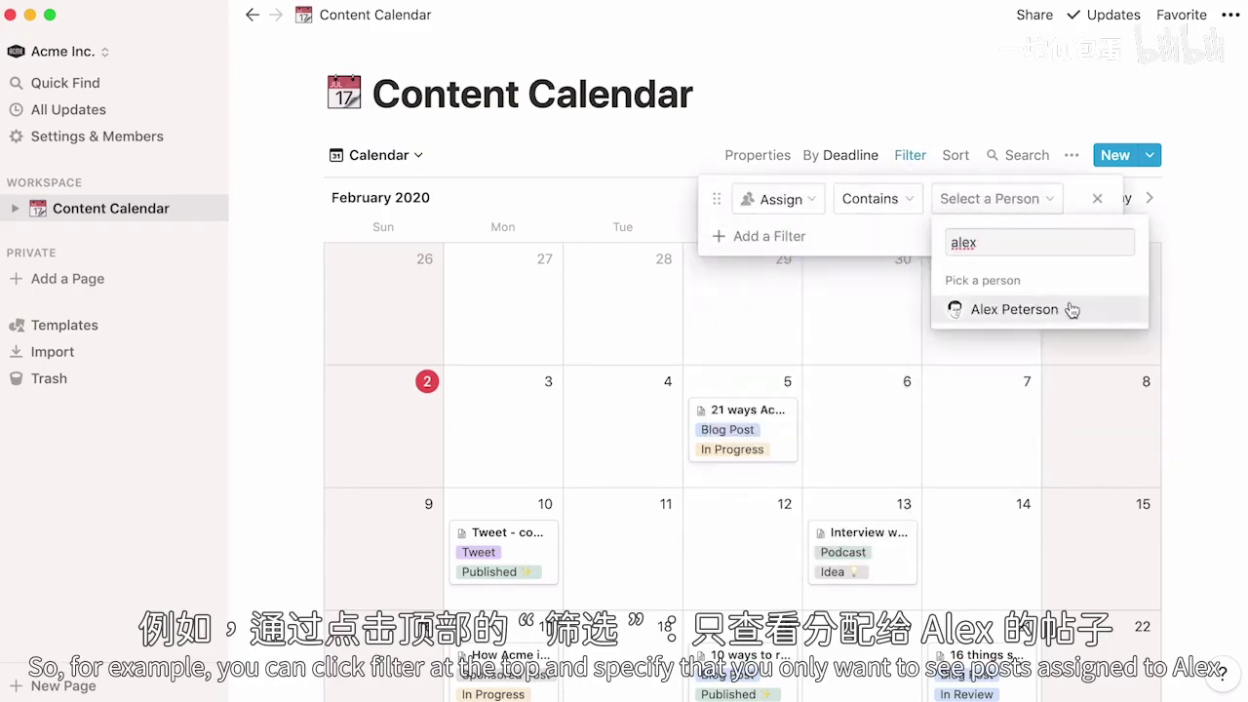
left_click(1072, 311)
scroll(1070, 305, "down", 3)
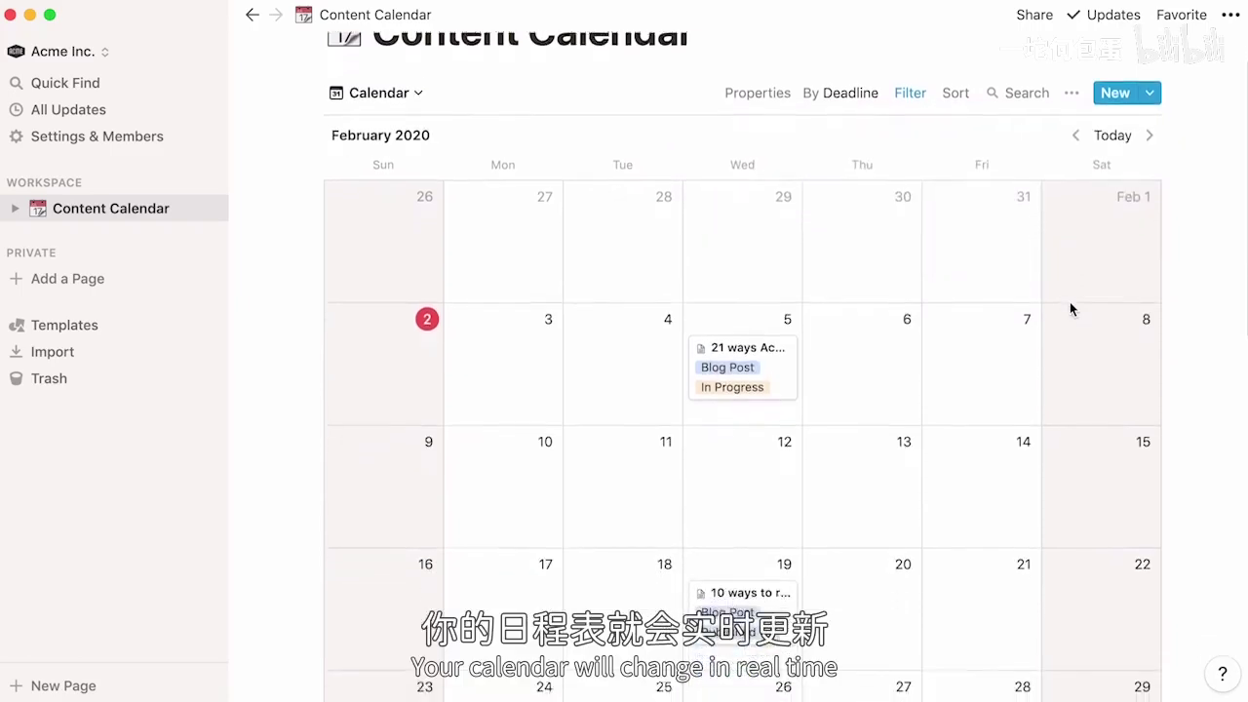
scroll(1071, 305, "down", 2)
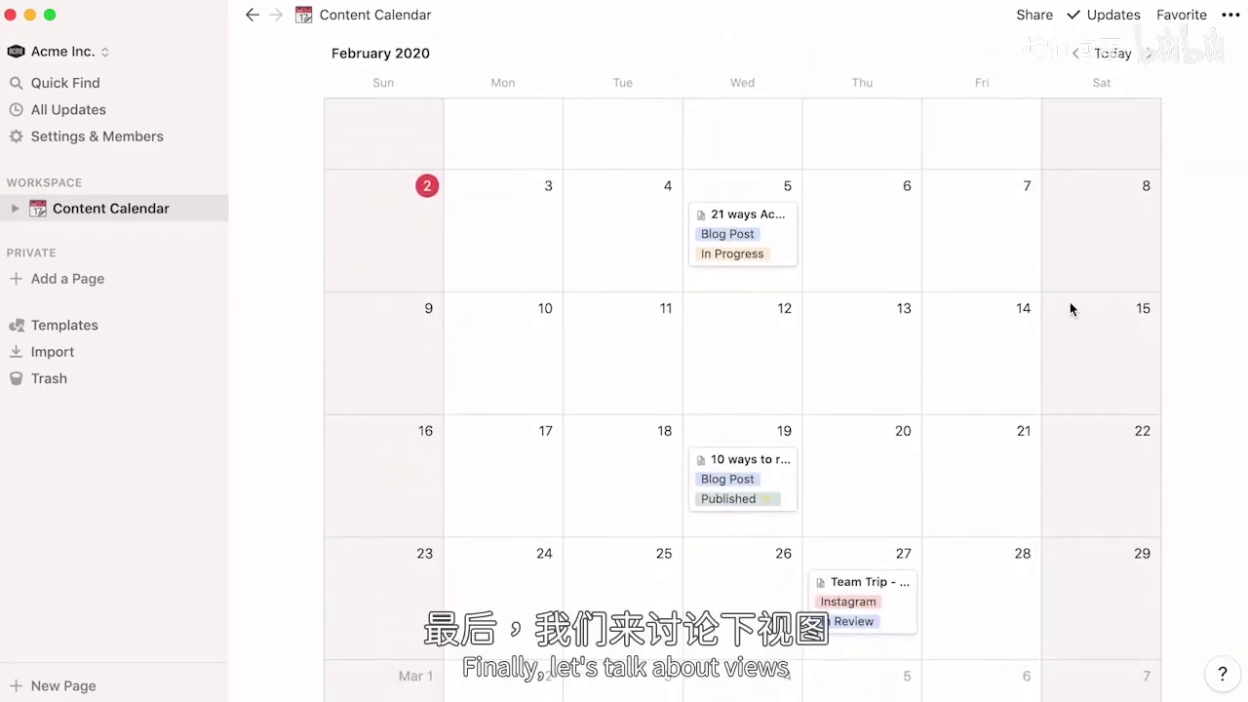
scroll(1071, 309, "up", 5)
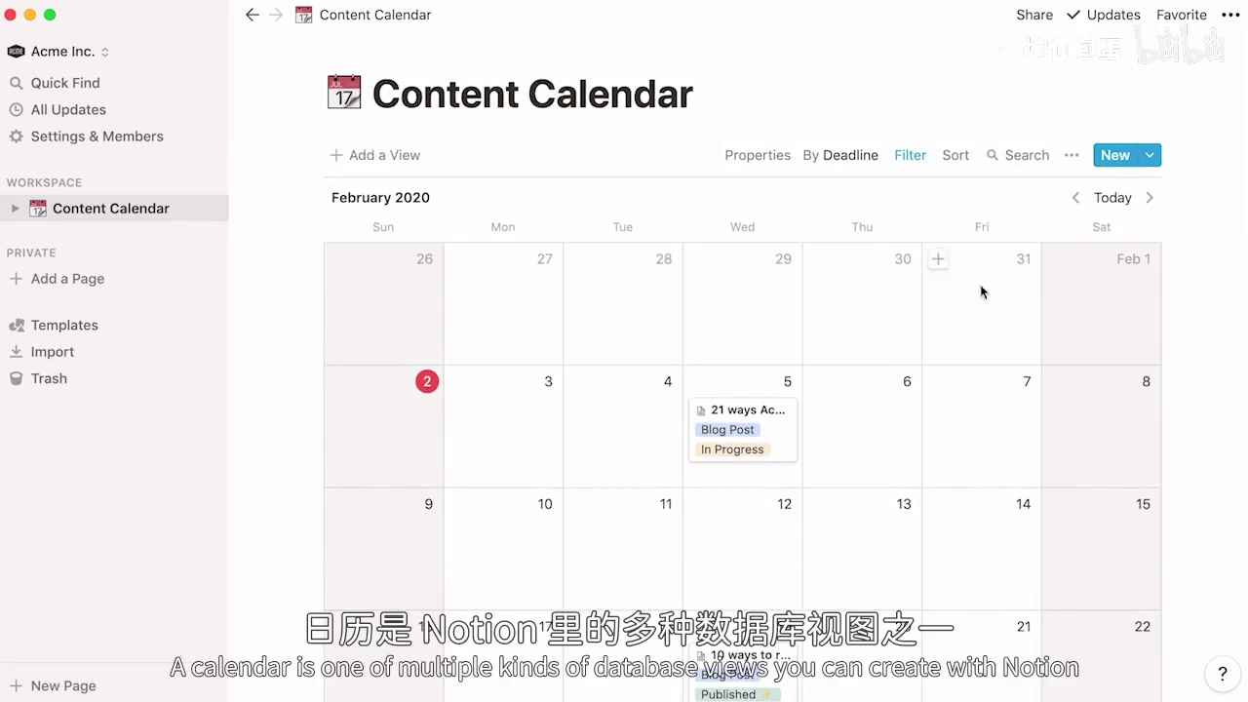
Step: Create a Board view of the content calendar named "By Status"
left_click(381, 155)
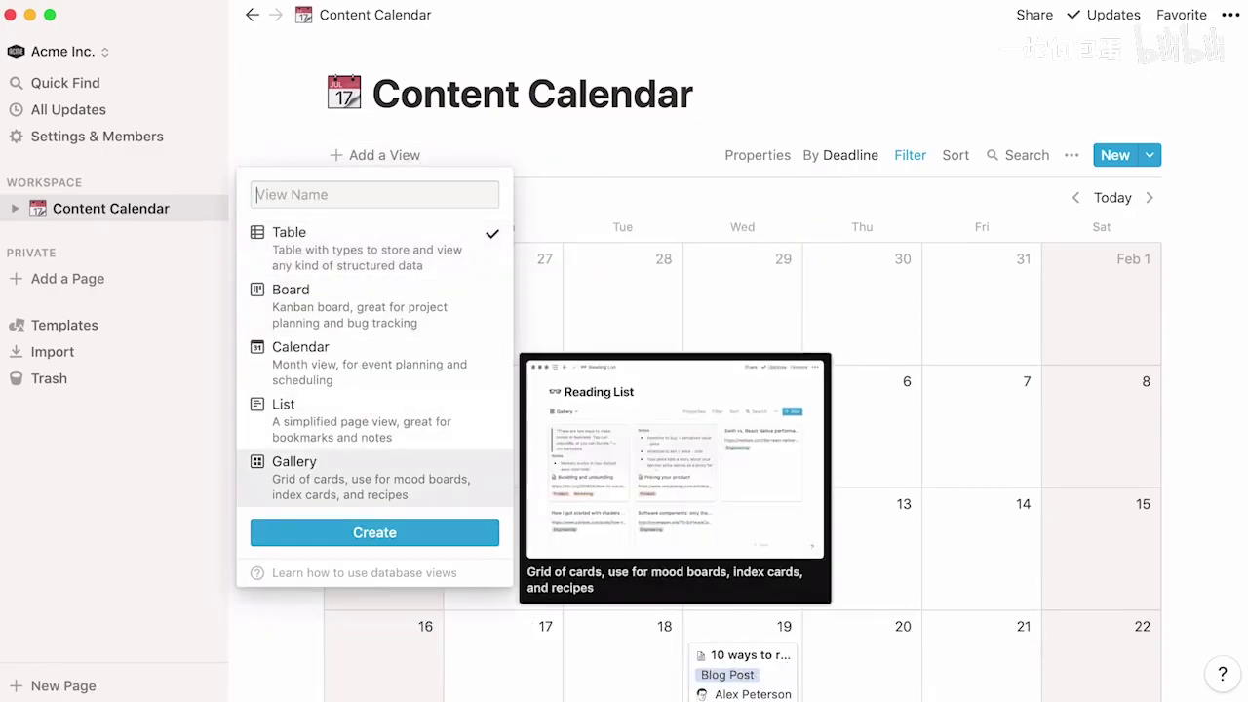
key("Escape")
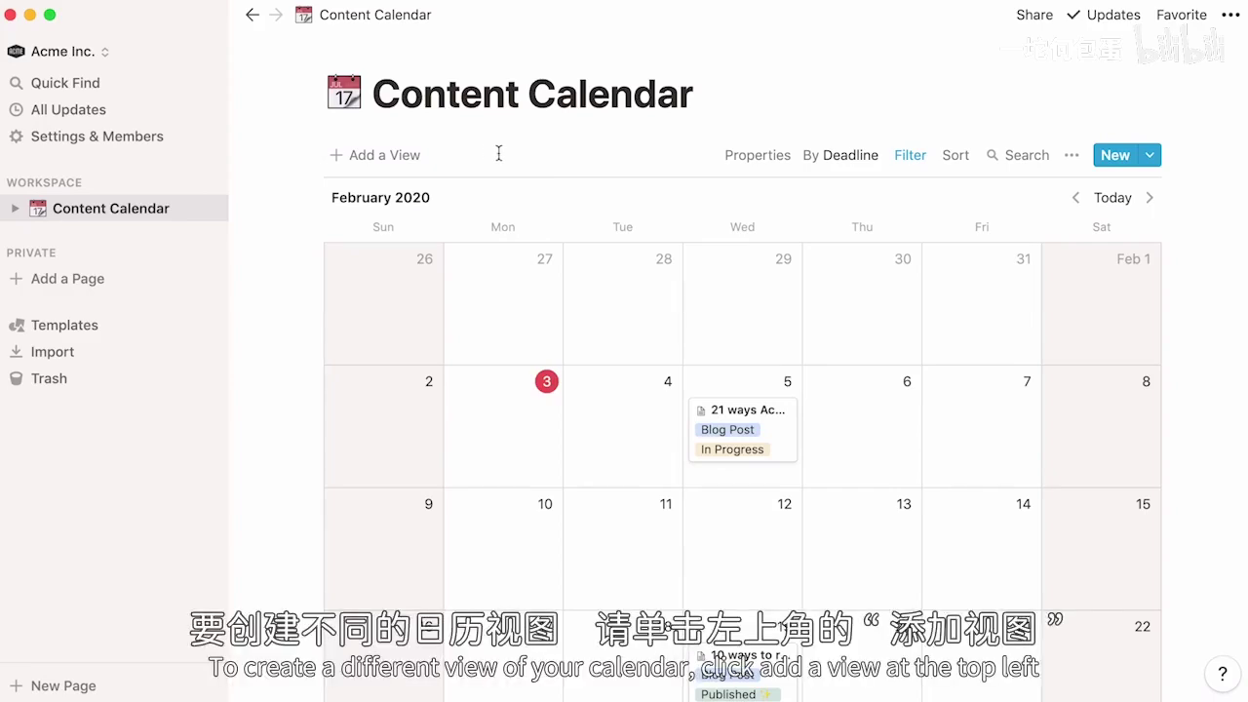
left_click(414, 160)
left_click(472, 316)
type("By Status")
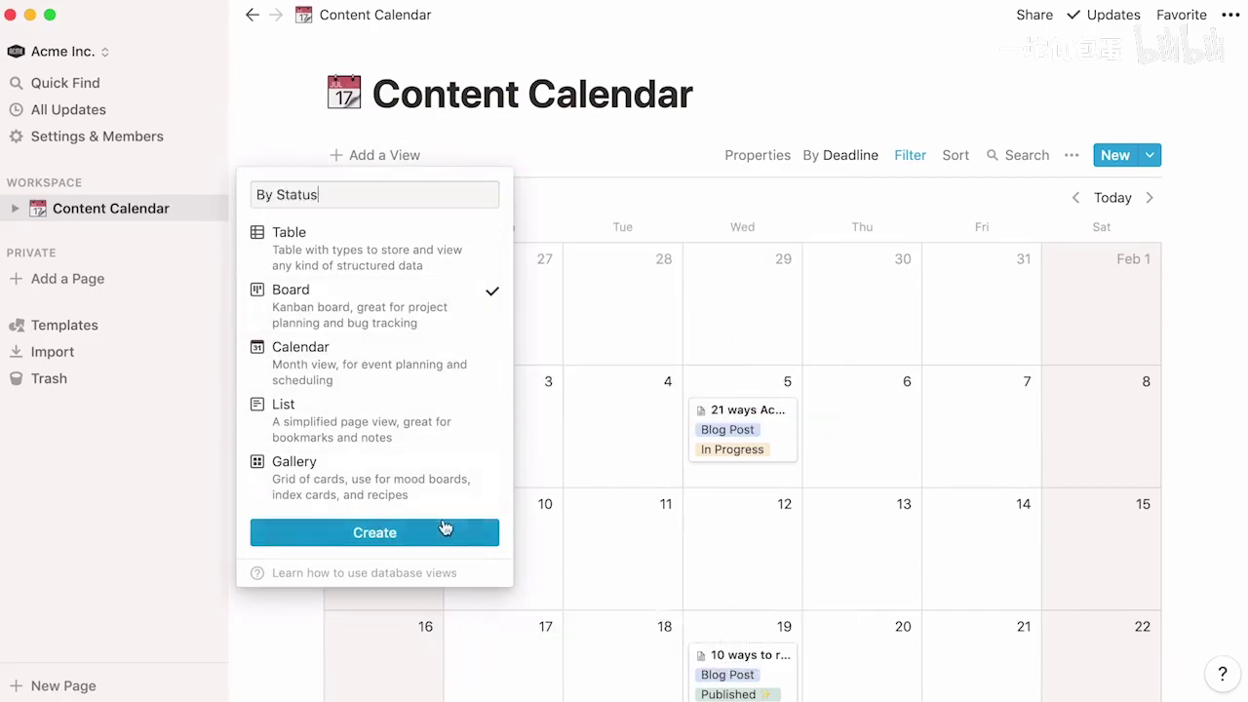
left_click(445, 530)
Step: Add another view of the Calendar type named "In Progress" to the content calendar database
left_click(419, 160)
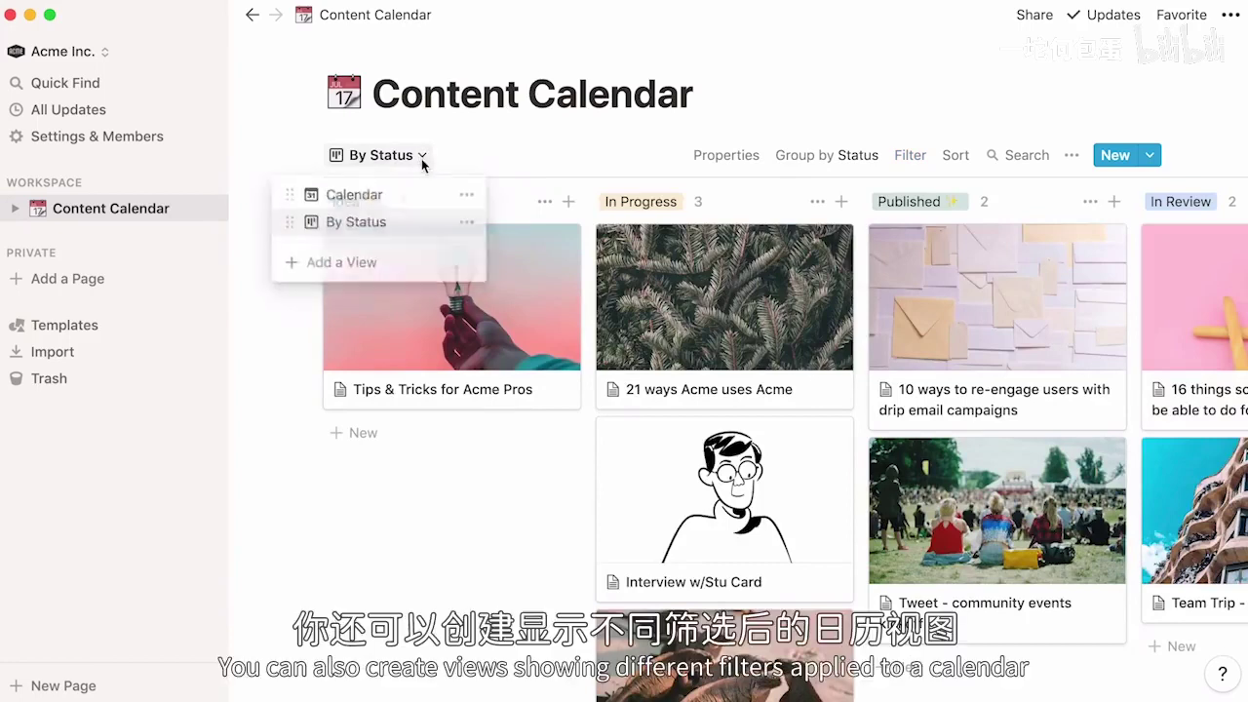
left_click(476, 263)
left_click(492, 255)
type("In Progress")
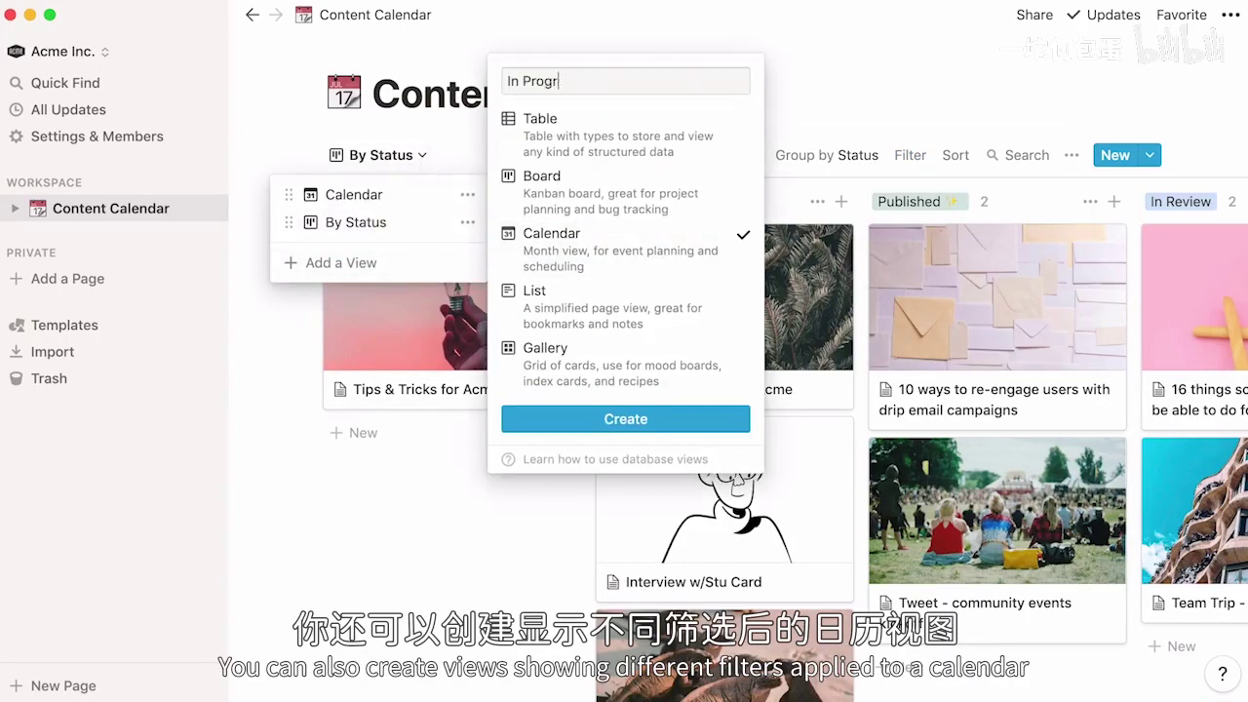
left_click(511, 417)
Step: Add a filter to the In Progress view where Status is In Progress
left_click(910, 158)
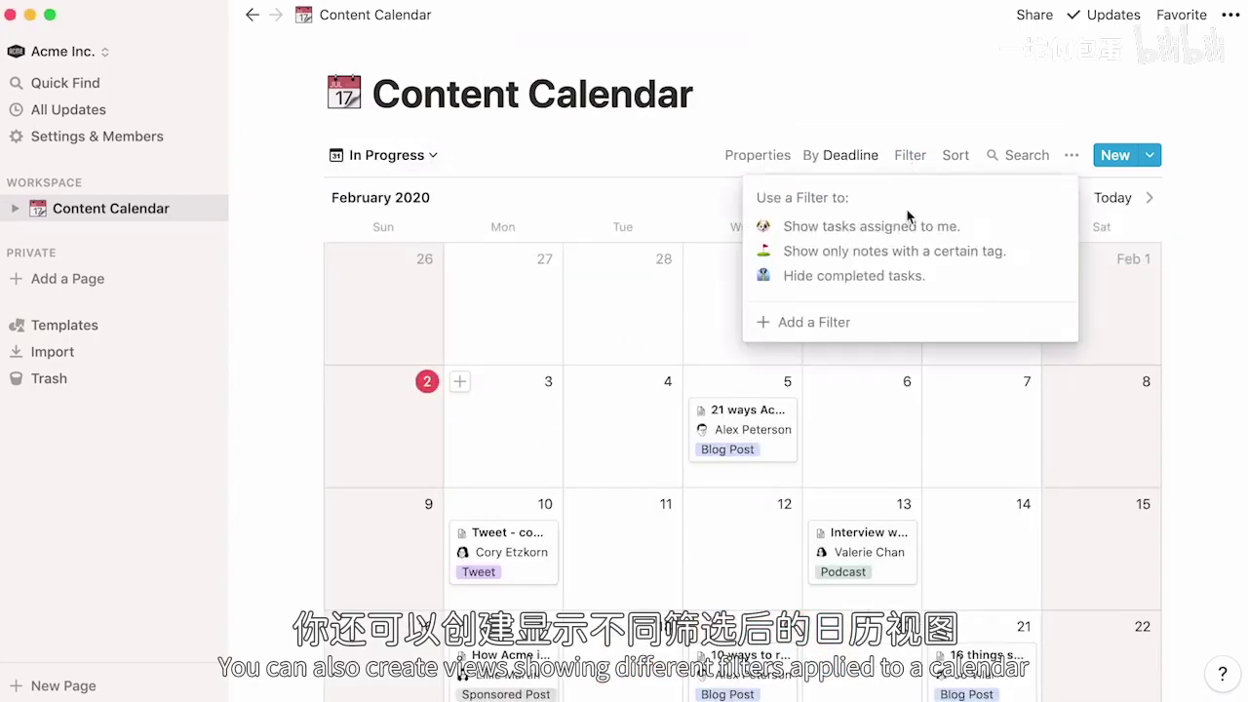
left_click(873, 322)
left_click(834, 202)
left_click(878, 507)
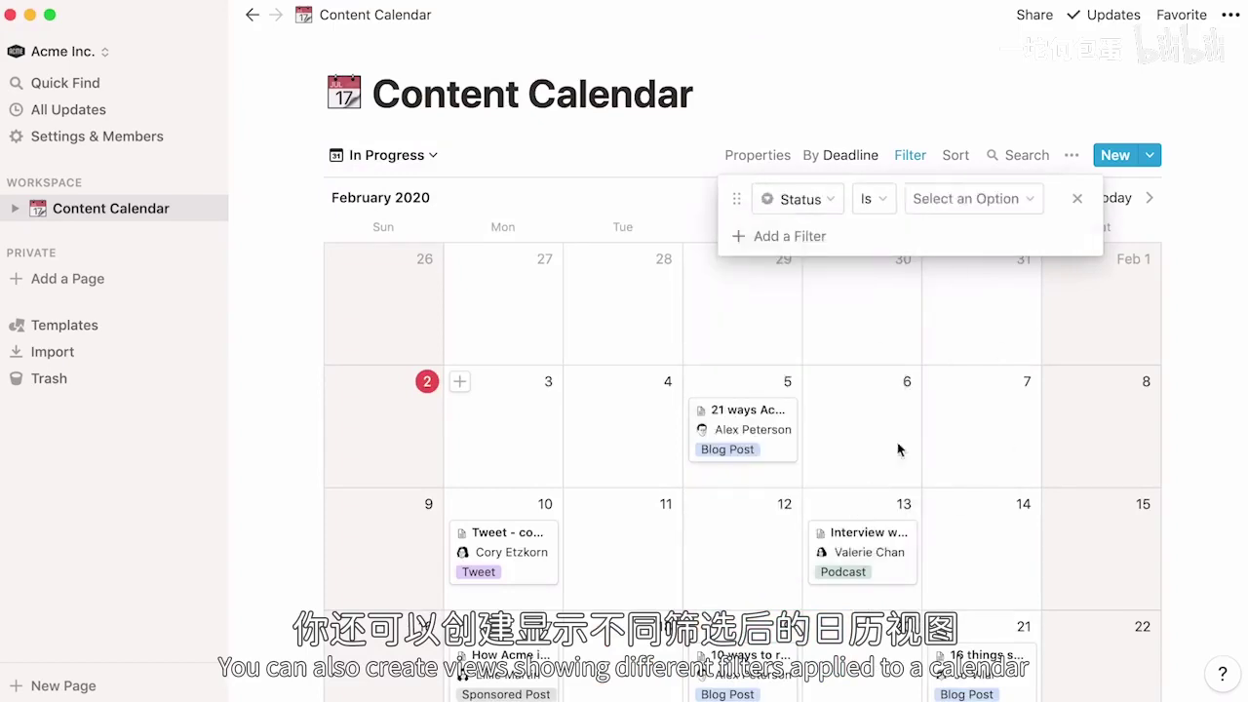
left_click(1009, 203)
left_click(1034, 341)
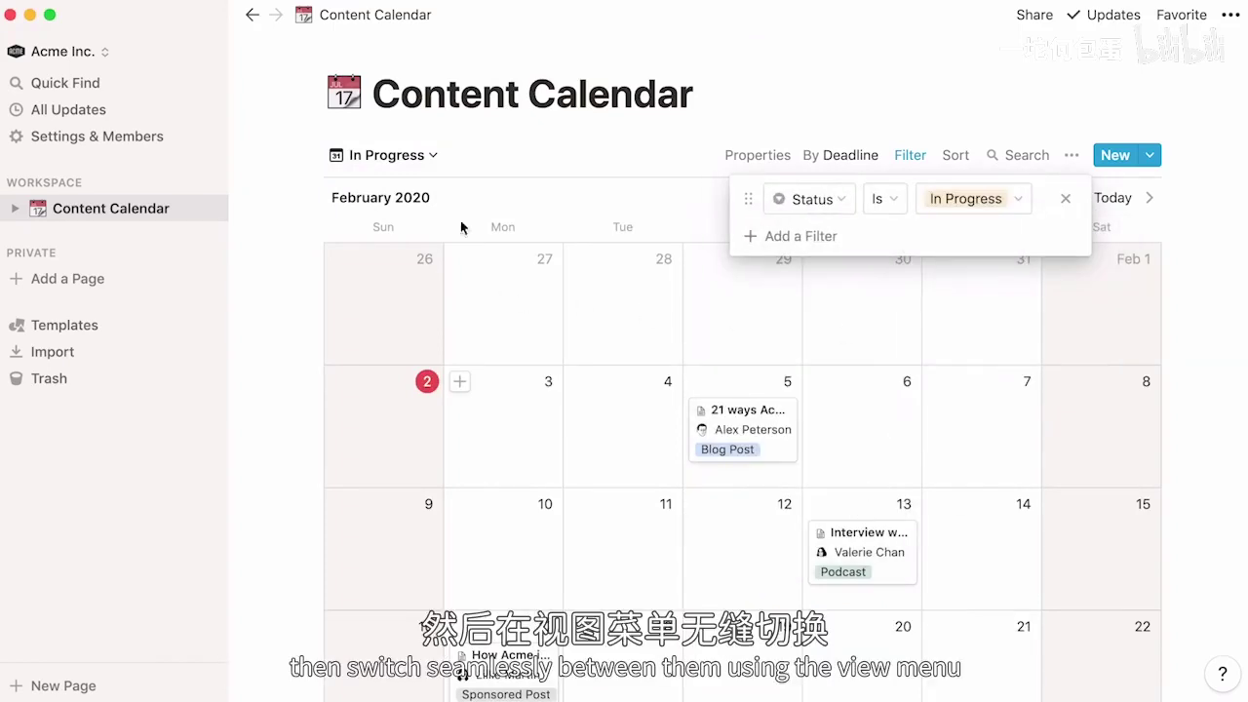
Step: Switch back to the original Calendar view and look over the February 2020 entries
left_click(434, 157)
left_click(423, 198)
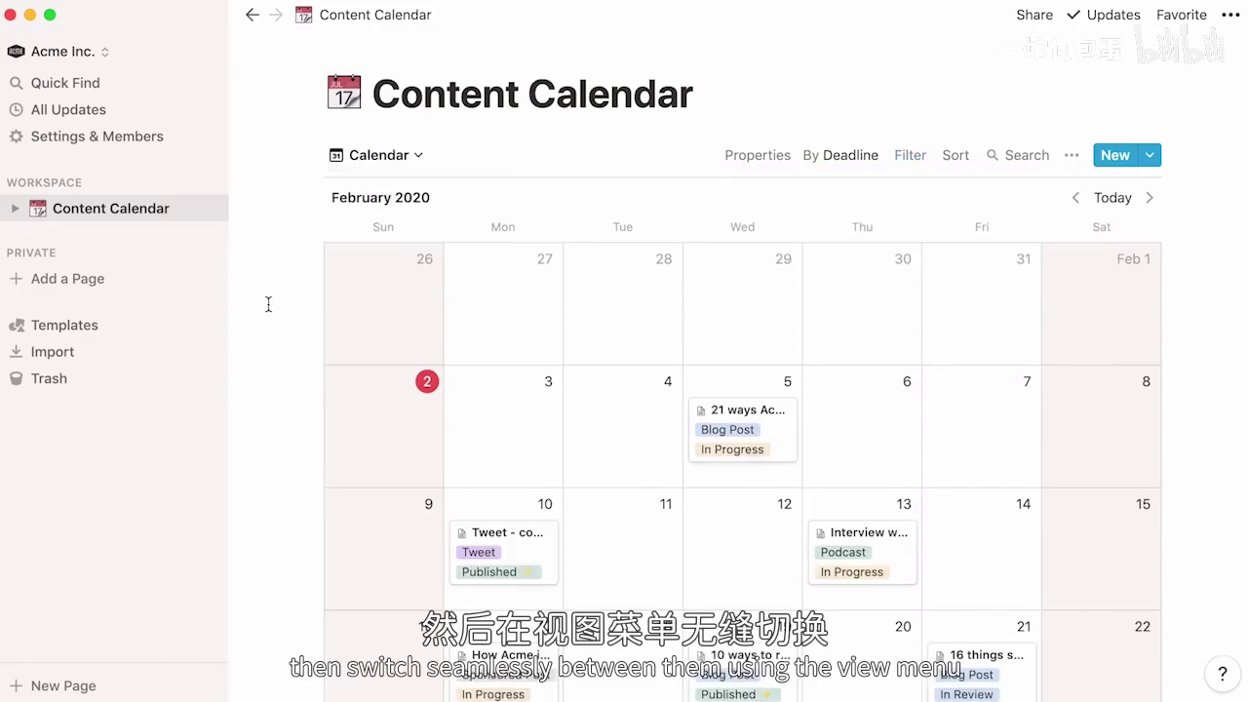
scroll(268, 304, "down", 3)
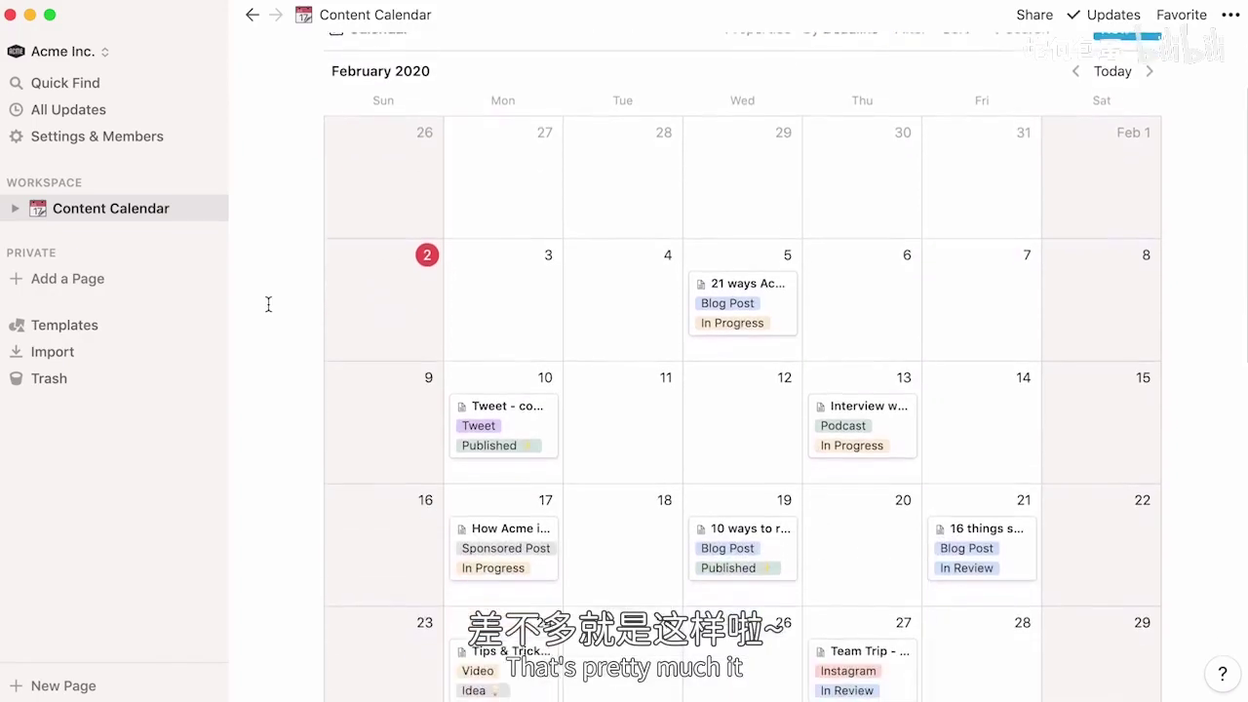
scroll(269, 304, "down", 1)
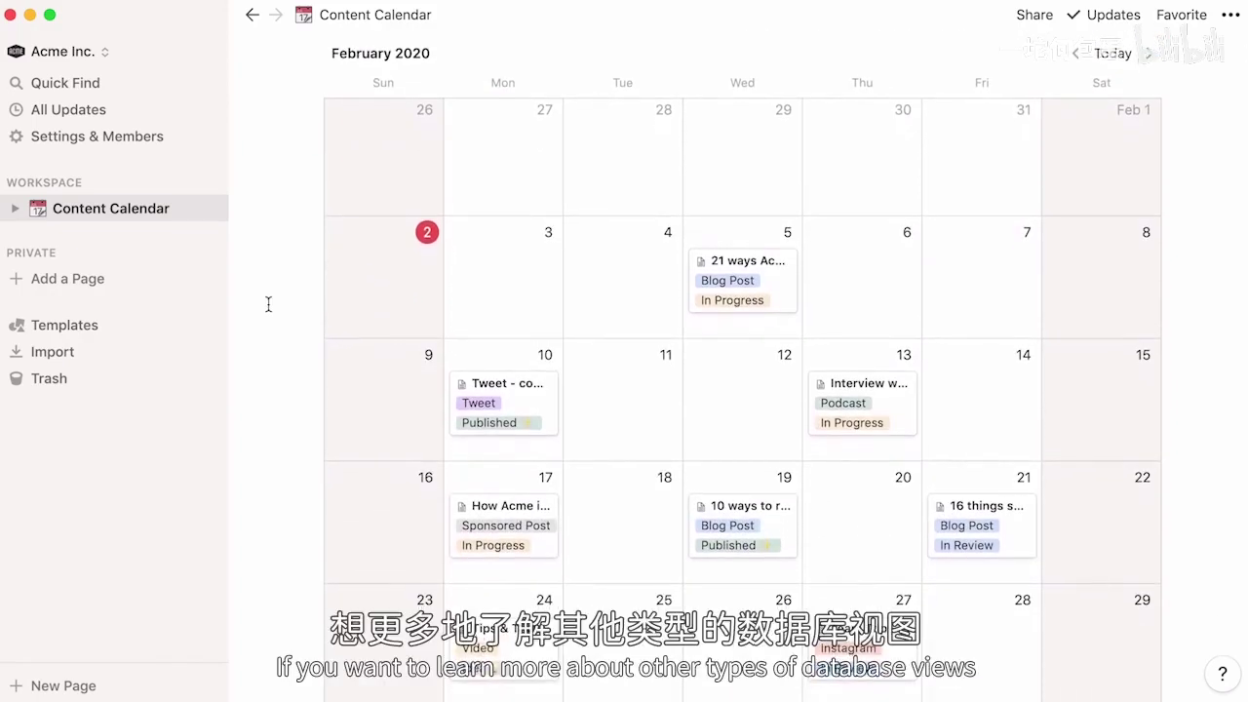